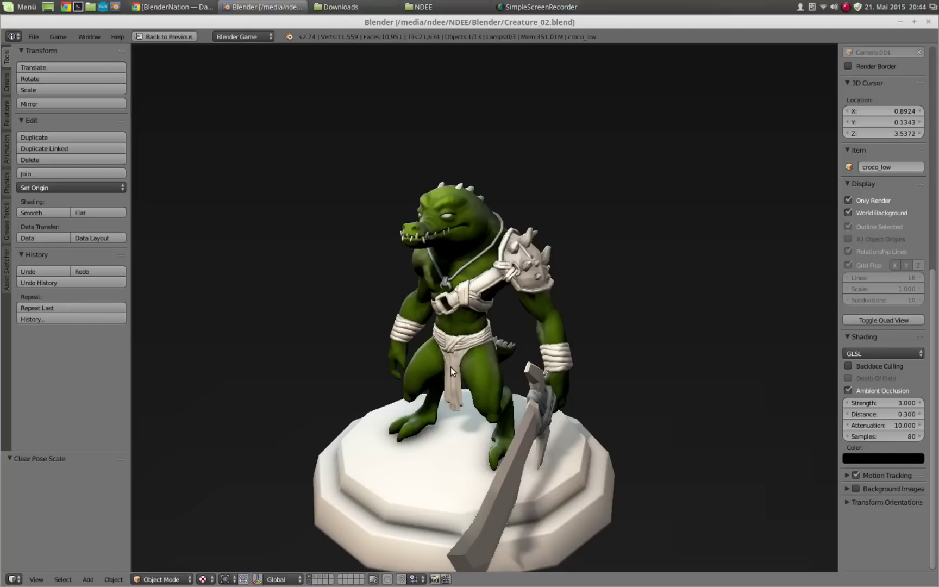
# Step: Inspect the crocodile character from several angles and restore the multi-editor screen layout from the maximized 3D view
pyautogui.moveTo(496, 289); pyautogui.dragTo(461, 293, button='middle')
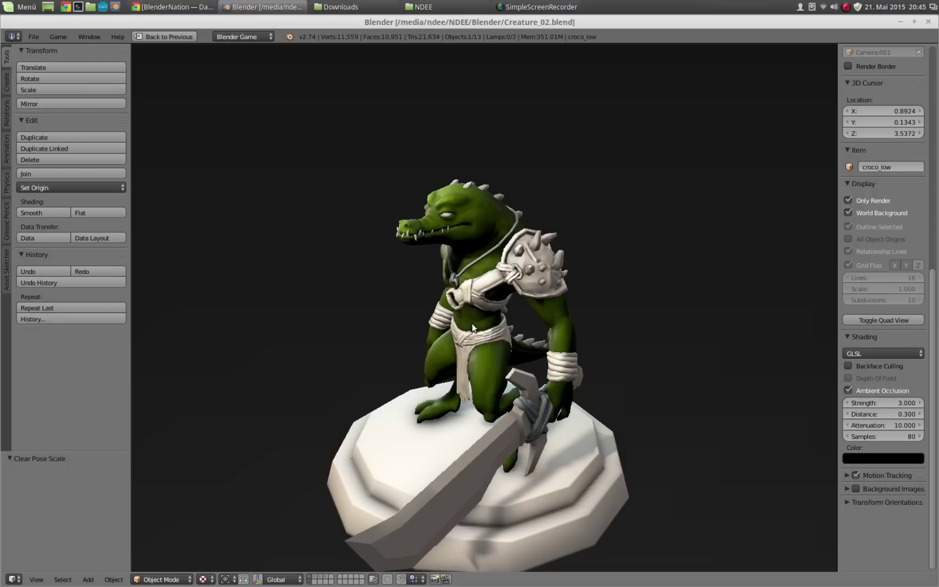
pyautogui.moveTo(473, 328); pyautogui.dragTo(469, 310, button='middle')
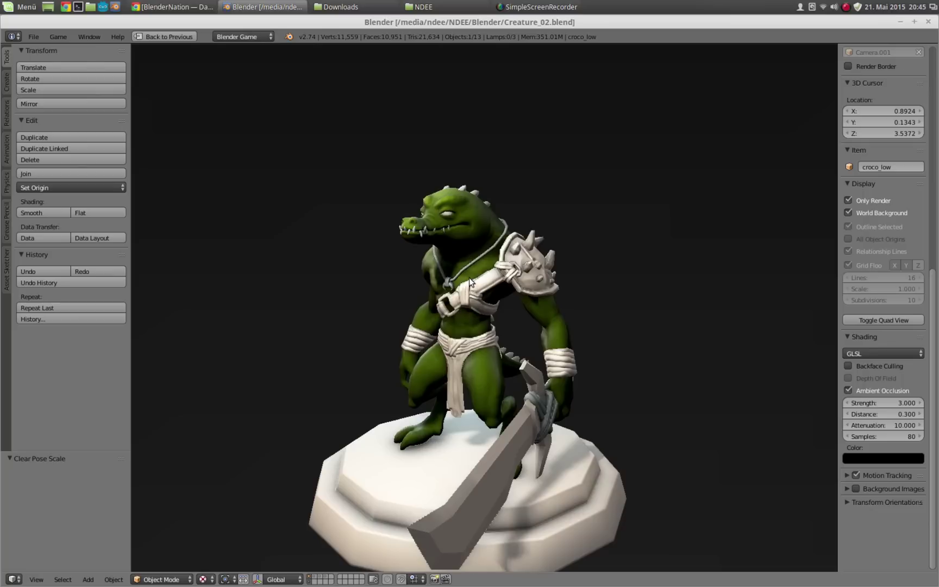
pyautogui.moveTo(468, 277); pyautogui.dragTo(487, 270, button='middle')
pyautogui.scroll(3, 472, 248)
pyautogui.hotkey('ctrl', 'Up')
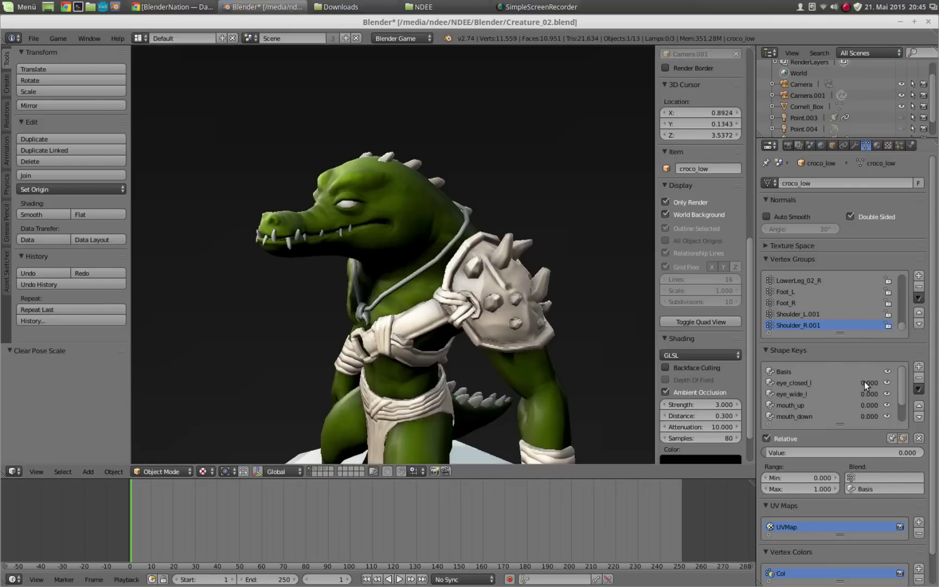
# Step: Preview the croco_low mesh's eye and mouth shape keys by varying their values and returning them to 0
pyautogui.moveTo(864, 391); pyautogui.dragTo(814, 395)
pyautogui.moveTo(873, 406); pyautogui.dragTo(799, 409)
pyautogui.moveTo(875, 417); pyautogui.dragTo(810, 416)
pyautogui.moveTo(900, 386); pyautogui.dragTo(816, 412)
# Step: Turn off Only Render in the 3D view's display settings, with the crocodile's head in close view
pyautogui.moveTo(462, 250); pyautogui.dragTo(479, 239, button='middle')
pyautogui.scroll(2, 442, 174)
pyautogui.click(665, 203)
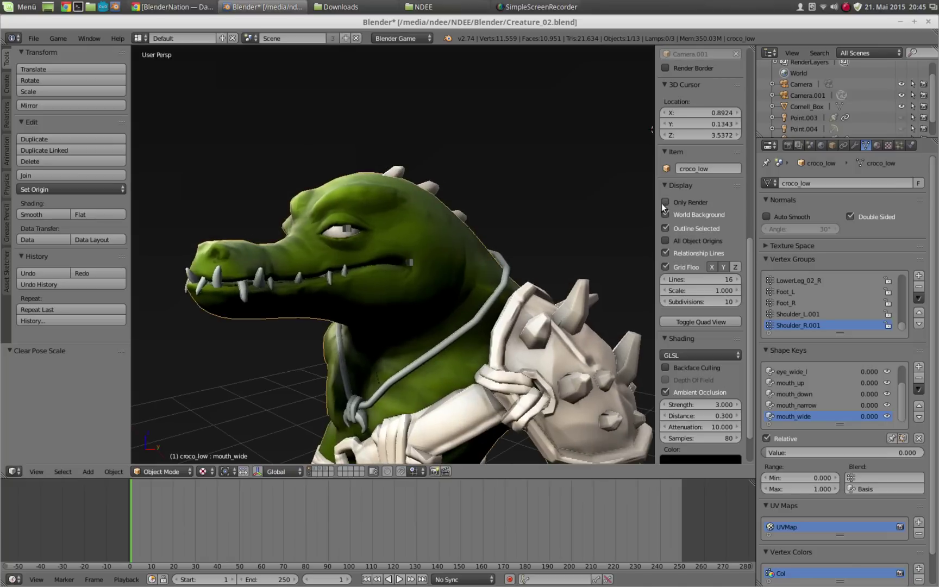
# Step: Try moving the mouth-corner control bone and the eye control bone on the crocodile's head
pyautogui.scroll(4, 446, 244)
pyautogui.rightClick(430, 267)
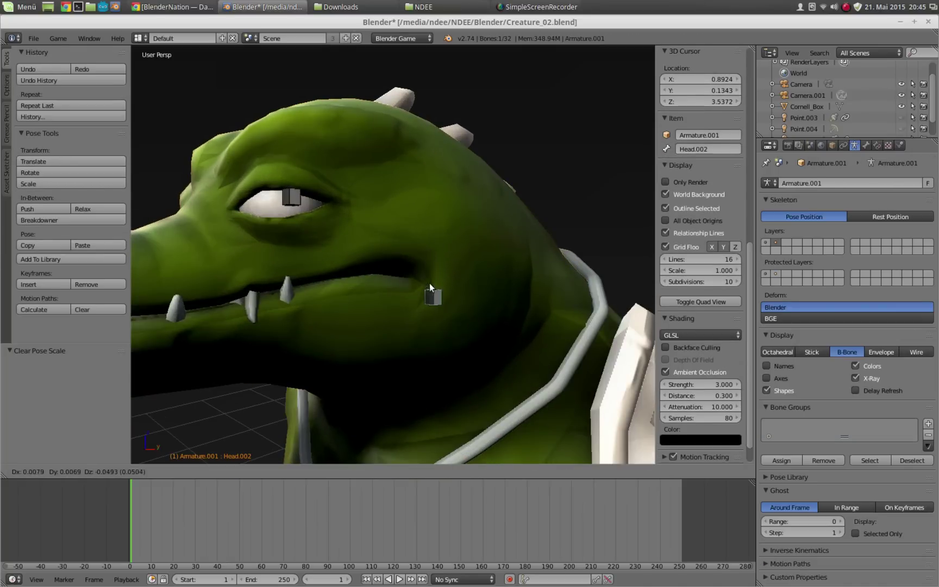
pyautogui.rightClick(295, 197)
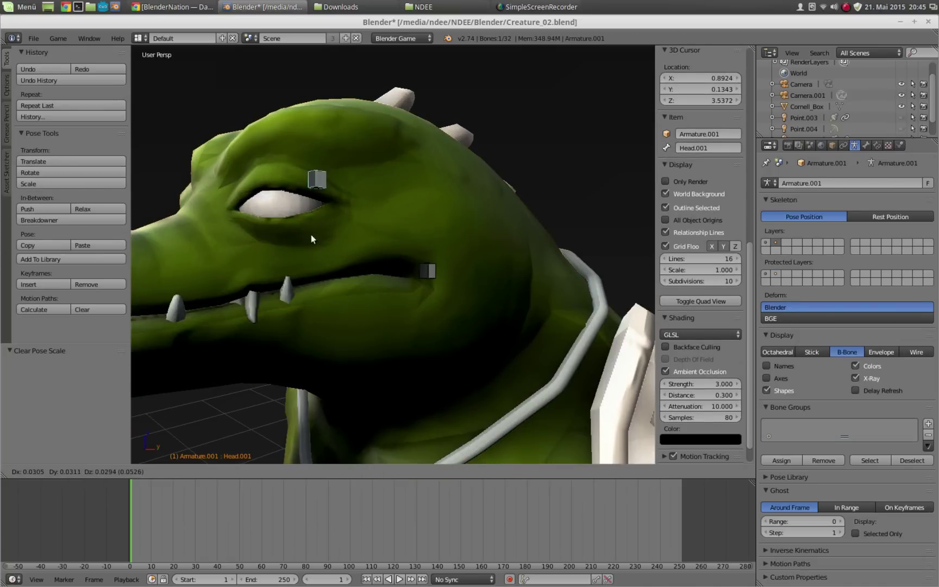
pyautogui.moveTo(387, 251); pyautogui.dragTo(414, 226, button='middle')
# Step: Disable Ambient Occlusion in the viewport shading and hide the 3D view's properties sidebar
pyautogui.scroll(-4, 415, 226)
pyautogui.moveTo(465, 297); pyautogui.dragTo(445, 282, button='middle')
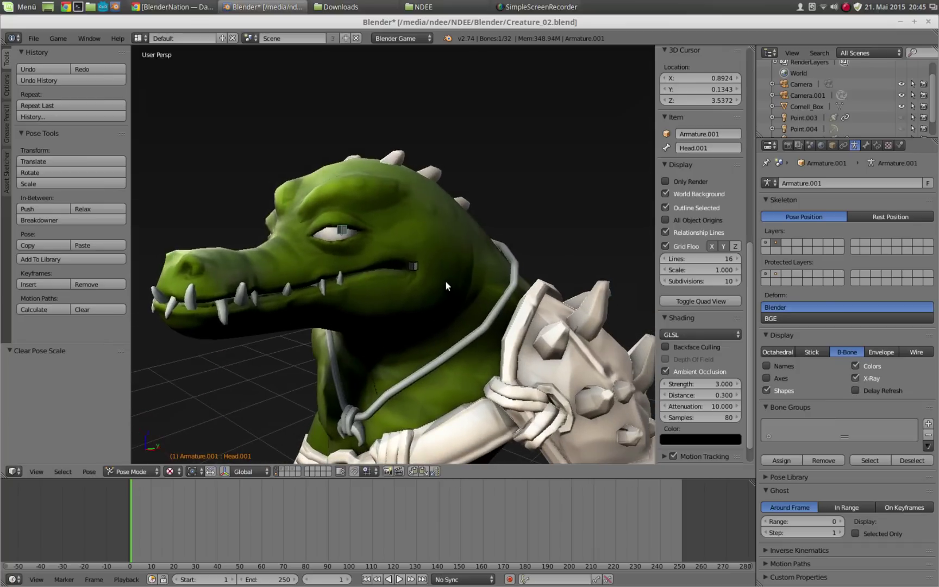
pyautogui.click(666, 372)
pyautogui.scroll(6, 452, 271)
pyautogui.press('n')
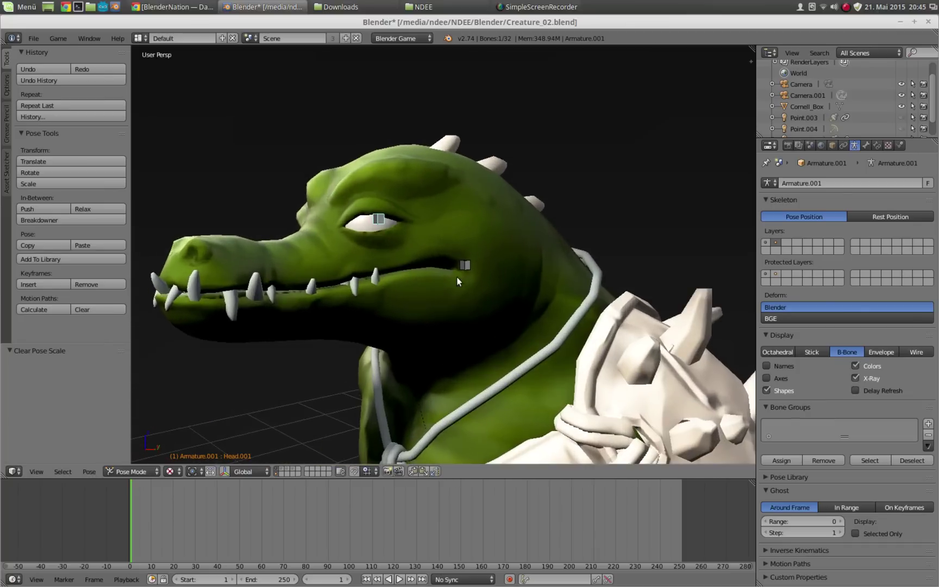
pyautogui.scroll(-2, 475, 235)
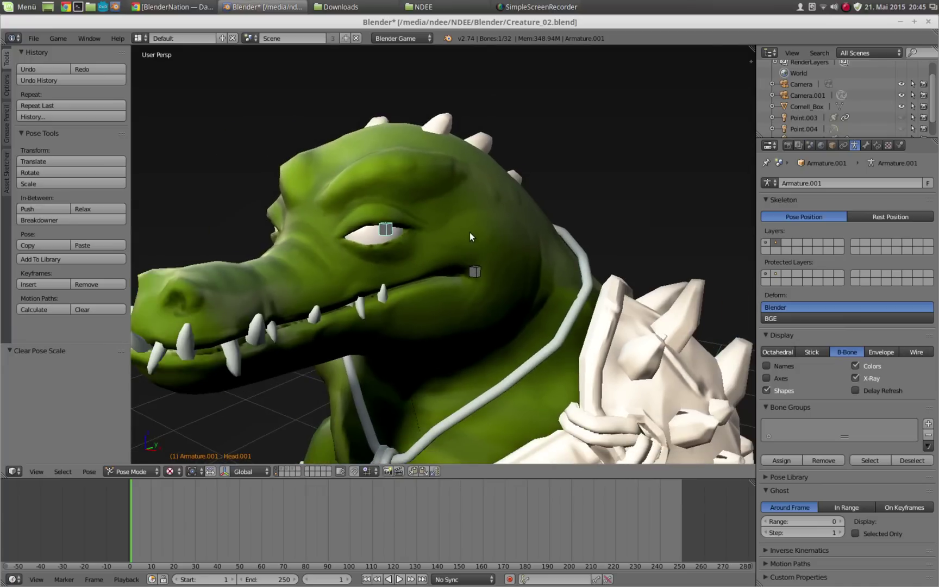
# Step: Select the croco_low mesh, add the armature to the selection, and enter Pose Mode to reach the Shapekey Tools
pyautogui.hotkey('ctrl', 'Tab')
pyautogui.rightClick(499, 251)
pyautogui.moveTo(476, 284); pyautogui.dragTo(472, 279, button='middle')
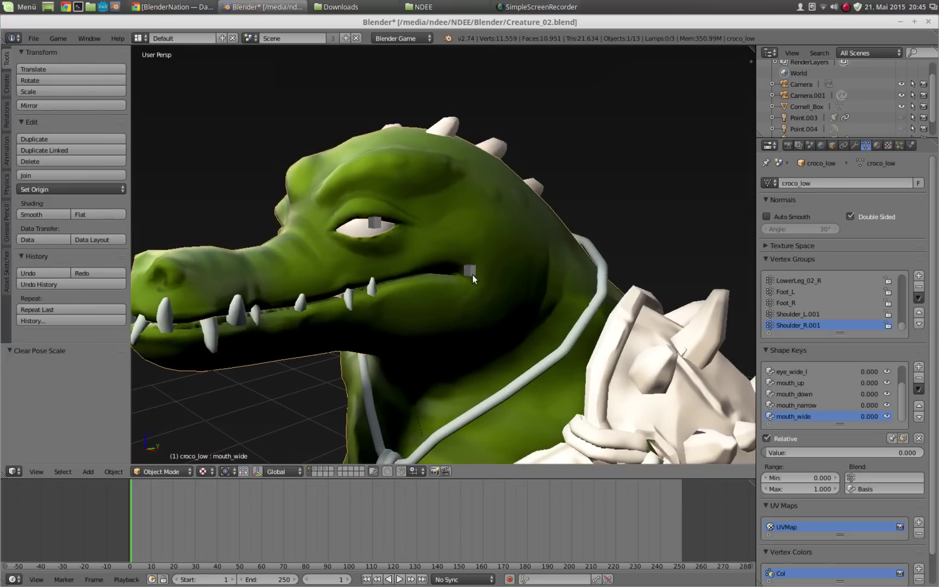
pyautogui.rightClick(472, 271)
pyautogui.hotkey('ctrl', 'Tab')
pyautogui.scroll(-3, 66, 304)
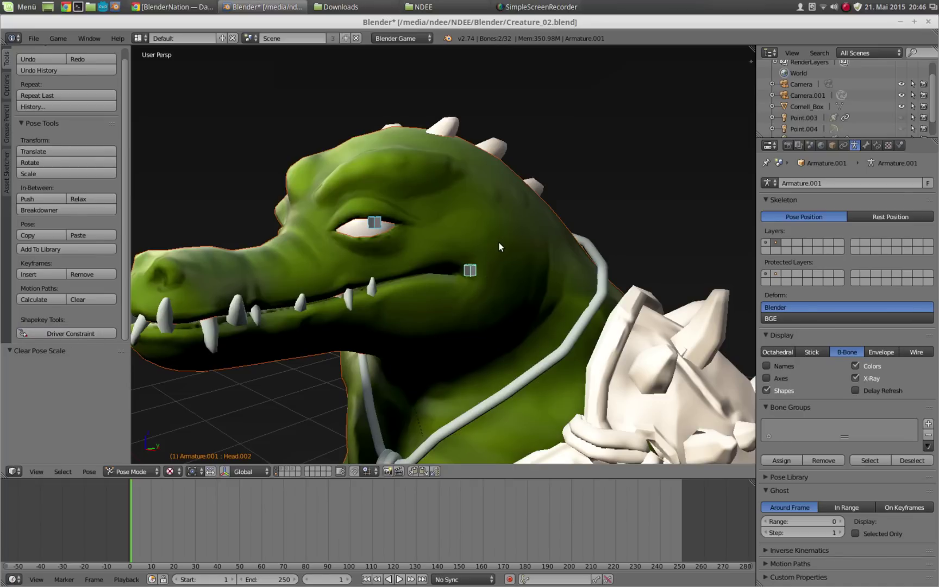
# Step: Select the croco_low mesh and add the mouth-corner bone Head.002 as the active bone in Pose Mode
pyautogui.rightClick(480, 269)
pyautogui.rightClick(471, 273)
pyautogui.rightClick(454, 254)
pyautogui.rightClick(469, 273)
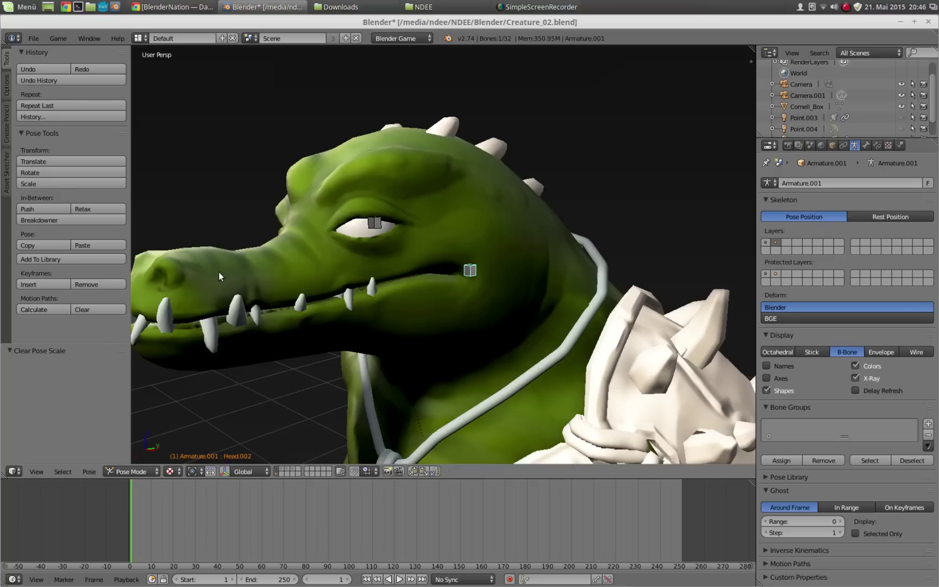
pyautogui.rightClick(495, 219)
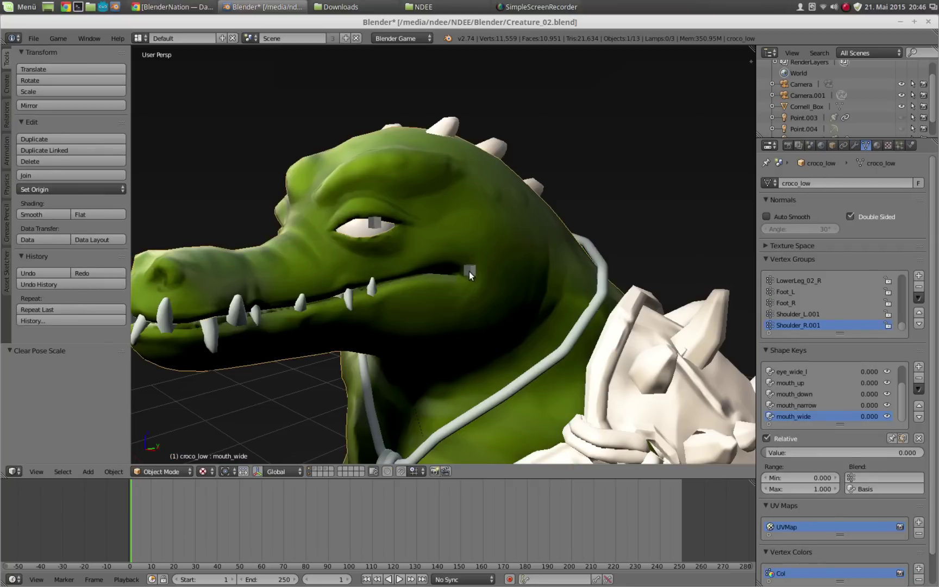
pyautogui.rightClick(469, 272)
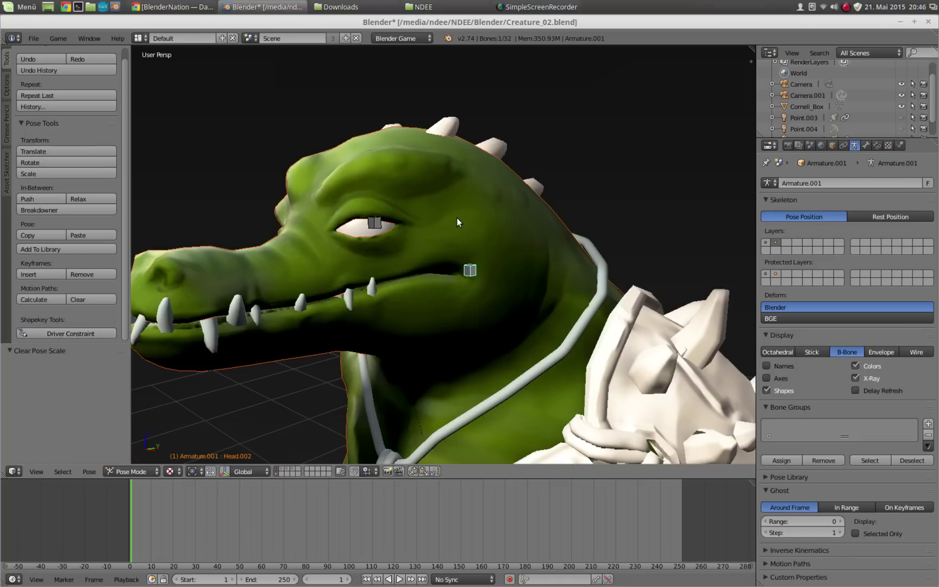
# Step: Examine the Shapekey Driver Constraint options and available shapes for the mouth-corner bone, and dismiss the dialog
pyautogui.press('w')
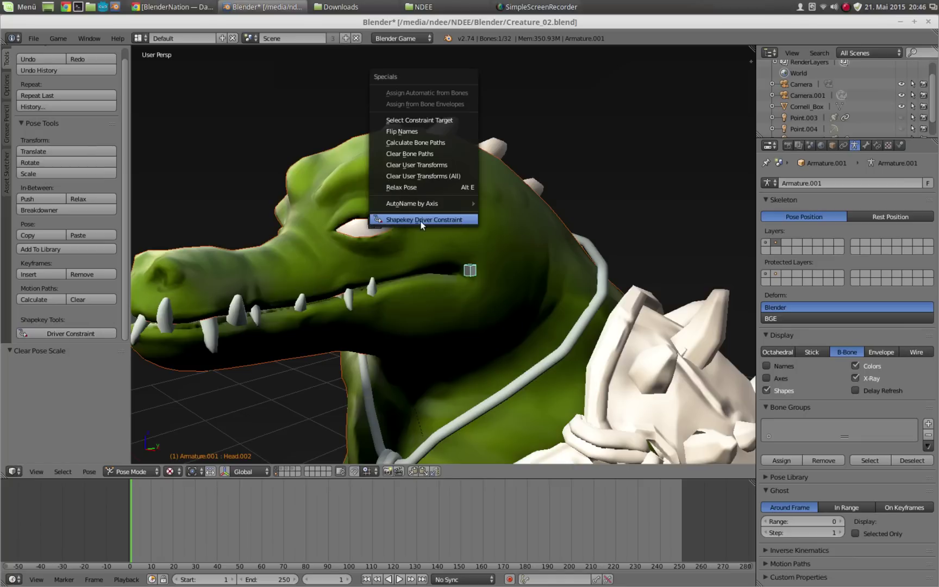
pyautogui.click(432, 220)
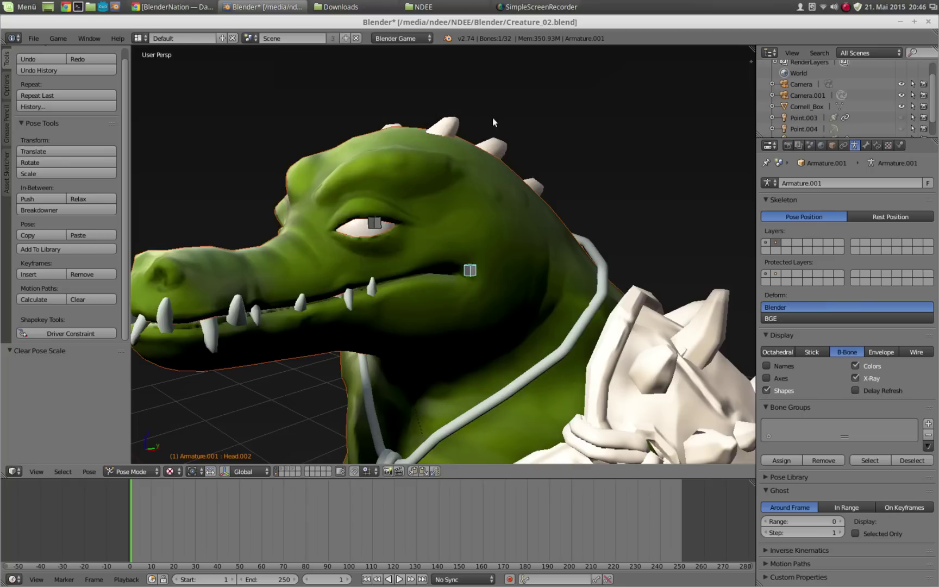
pyautogui.press('w')
pyautogui.click(448, 231)
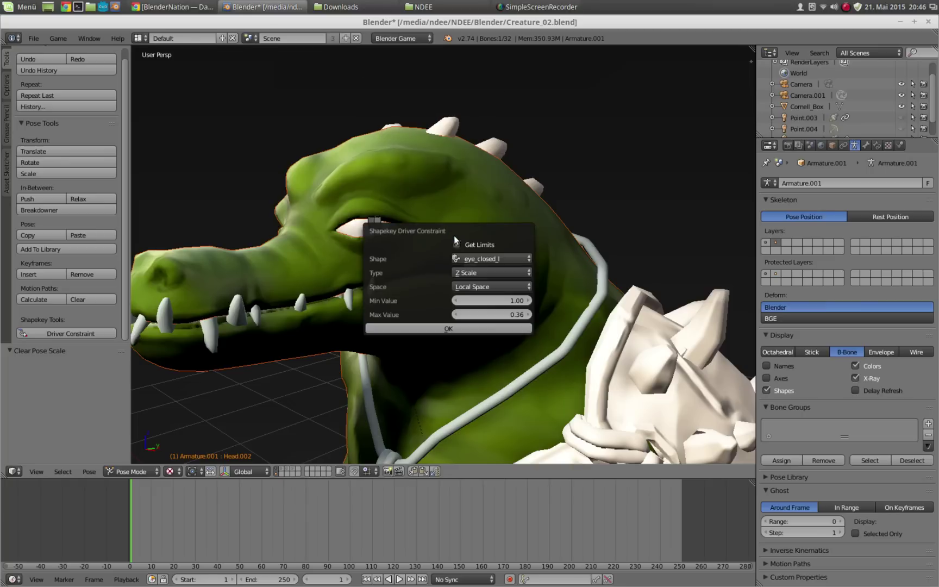
pyautogui.click(469, 259)
pyautogui.click(474, 177)
# Step: Select the eye control bone Head.001 in a close view of the crocodile's eye
pyautogui.moveTo(461, 204); pyautogui.dragTo(380, 224, button='middle')
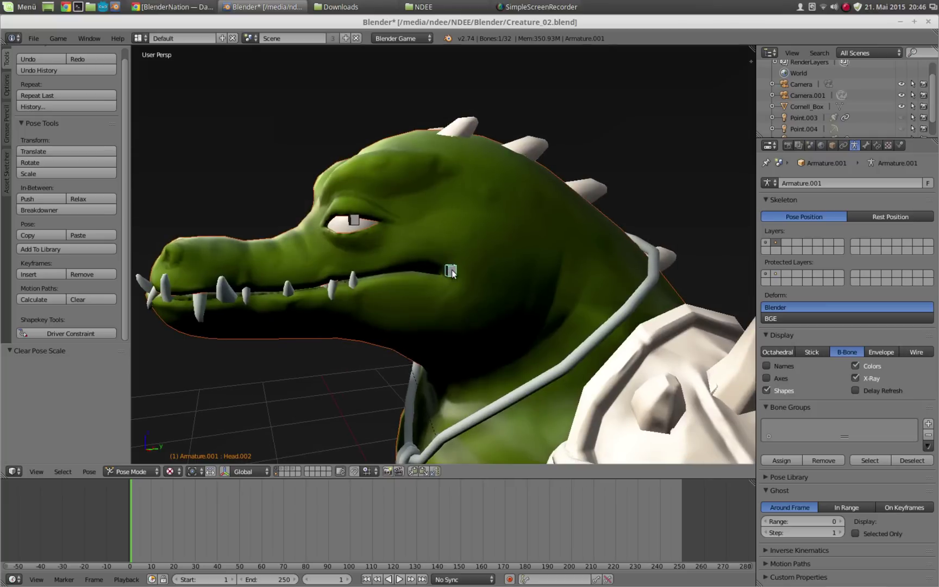
pyautogui.scroll(1, 455, 206)
pyautogui.moveTo(455, 206); pyautogui.dragTo(426, 266, button='middle')
pyautogui.scroll(2, 427, 294)
pyautogui.rightClick(433, 283)
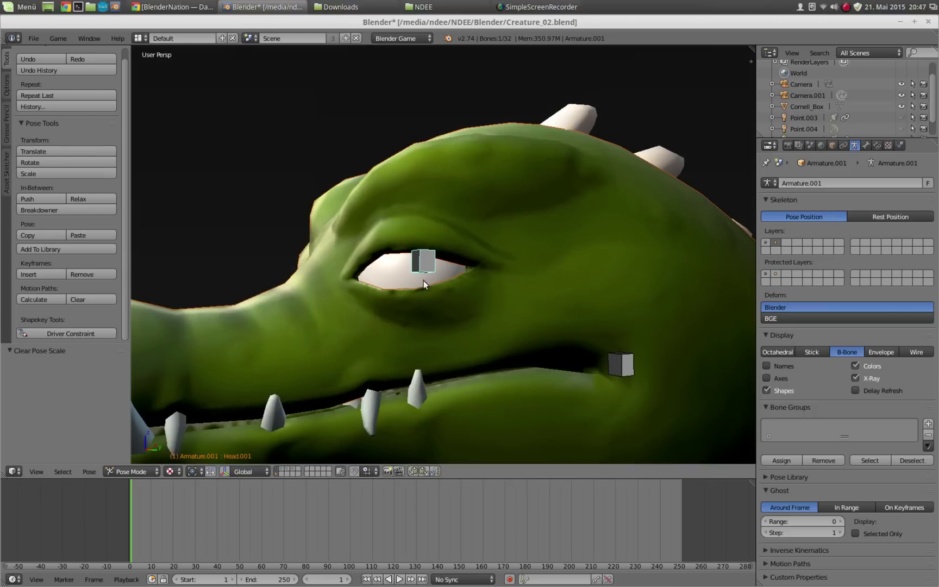
# Step: Try moving the eye control bone up about 0.047 on Z, and clear its pose location
pyautogui.press('g')
pyautogui.rightClick(428, 261)
pyautogui.moveTo(491, 283); pyautogui.dragTo(434, 260, button='middle')
pyautogui.press('g')
pyautogui.click(421, 238)
pyautogui.press('g')
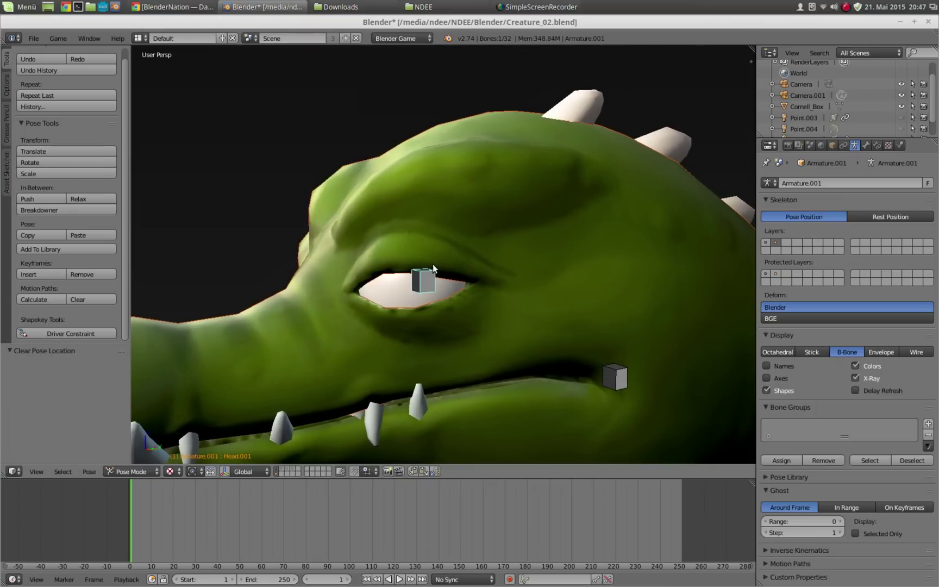
pyautogui.click(434, 264)
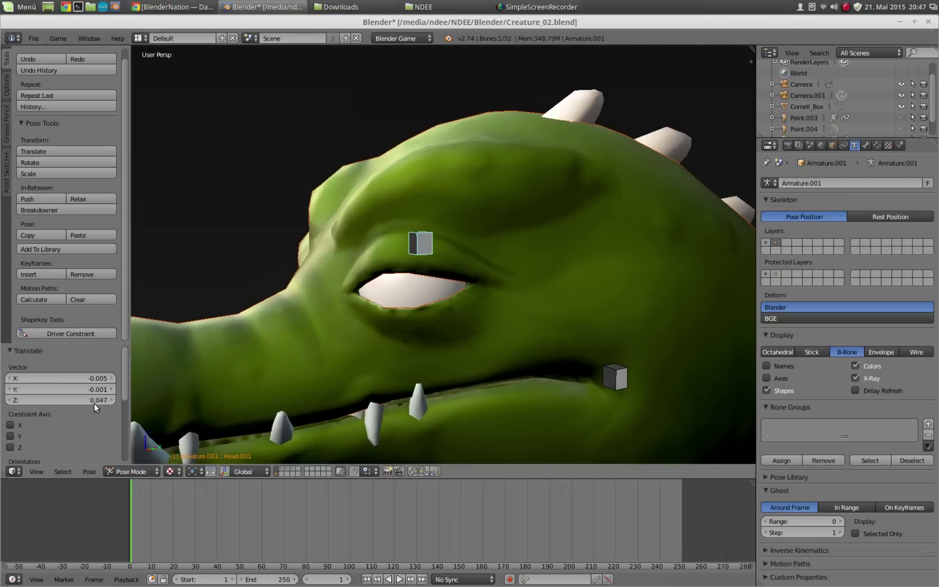
pyautogui.moveTo(477, 234)
pyautogui.mouseDown(button='middle')
pyautogui.moveTo(532, 223)
pyautogui.moveTo(470, 245)
pyautogui.mouseUp(button='middle')
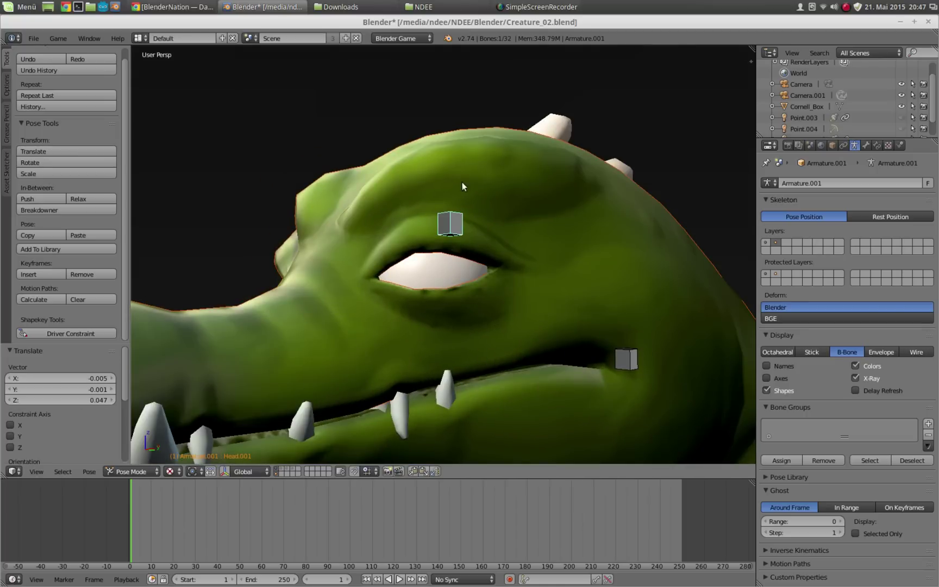
pyautogui.moveTo(452, 238); pyautogui.dragTo(380, 264, button='middle')
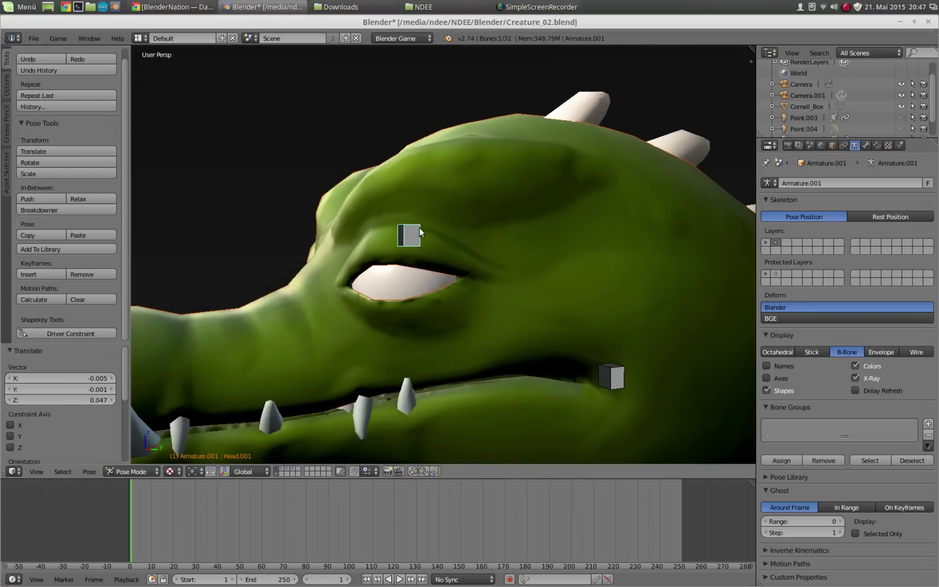
pyautogui.hotkey('alt', 'g')
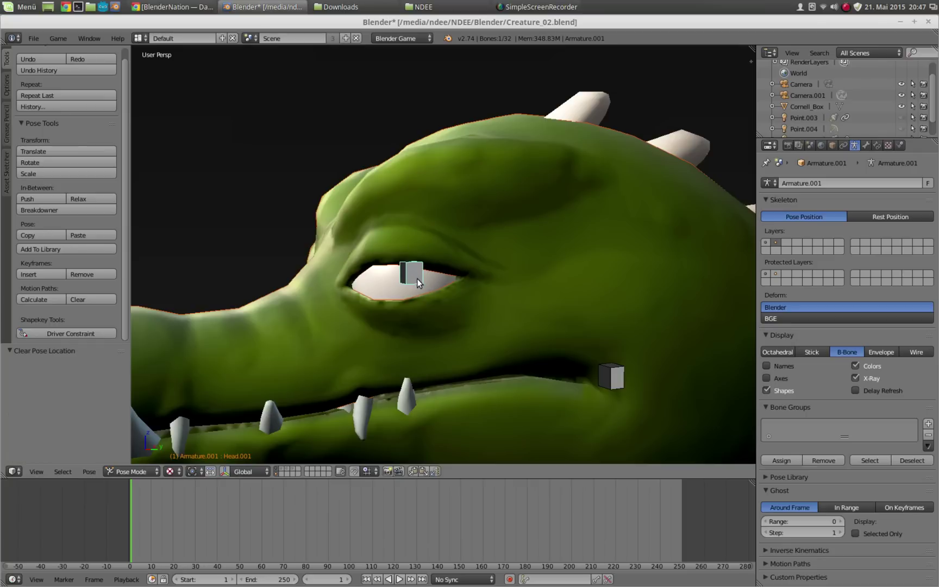
# Step: Raise the eye bone about 0.05 on Z and drive eye_wide_l from its local Y Location, with limits 0.00 to 0.05
pyautogui.press('g')
pyautogui.click(415, 239)
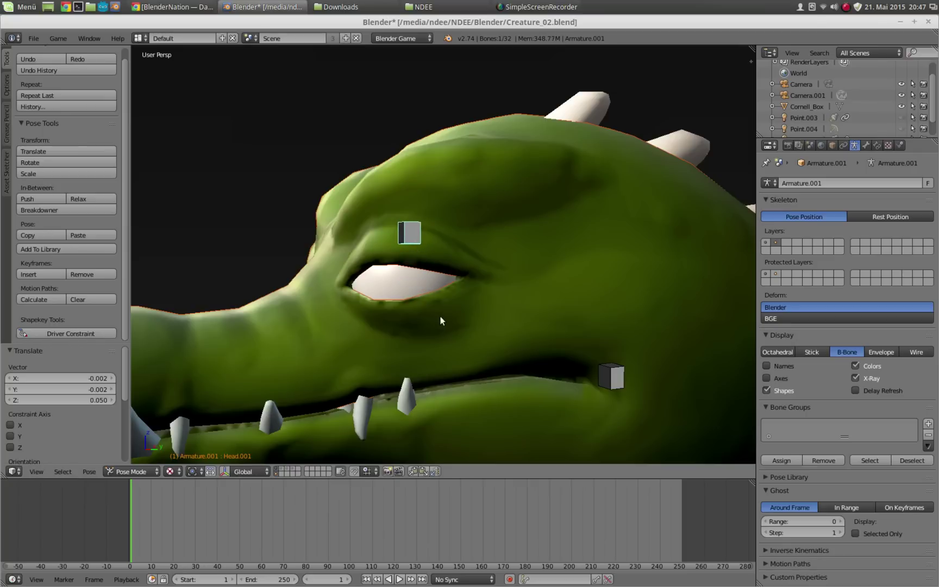
pyautogui.press('w')
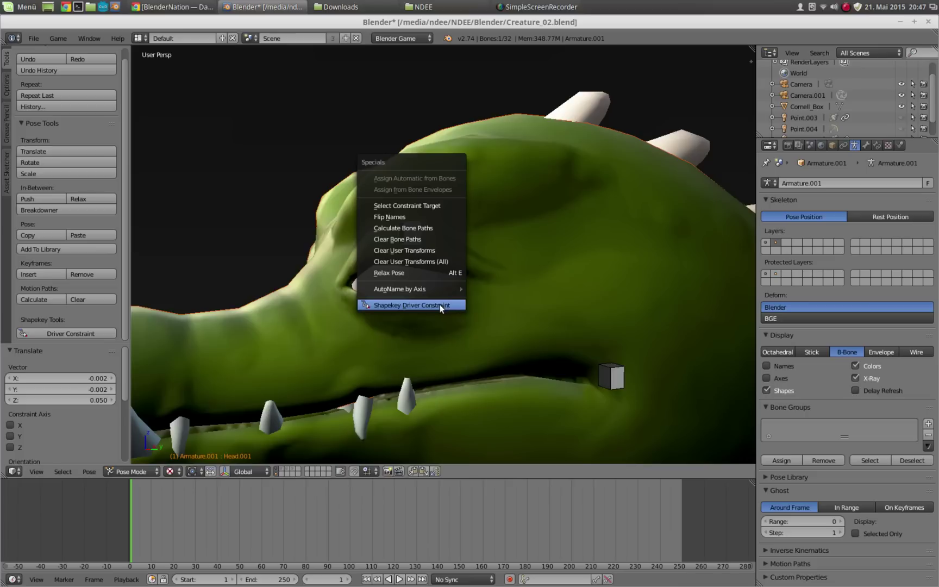
pyautogui.click(445, 304)
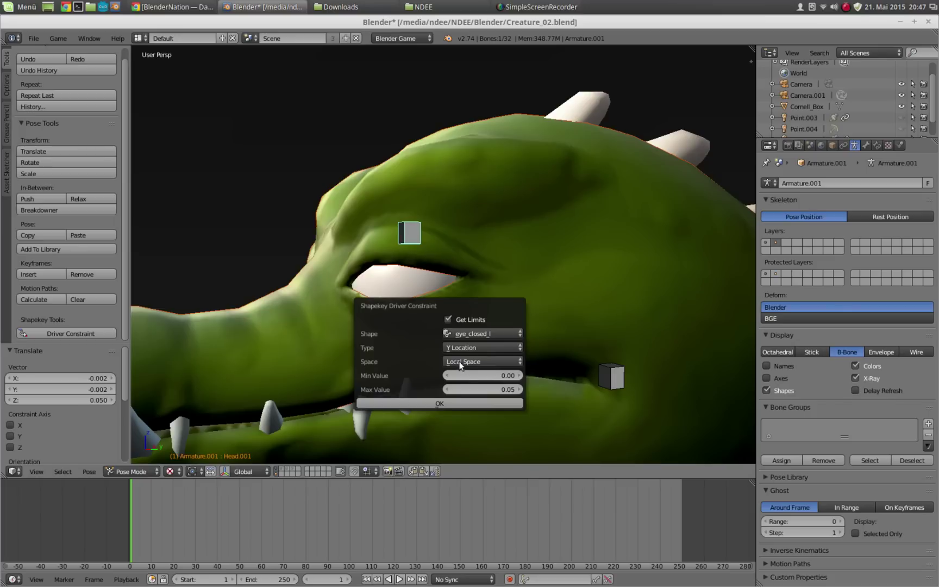
pyautogui.click(467, 334)
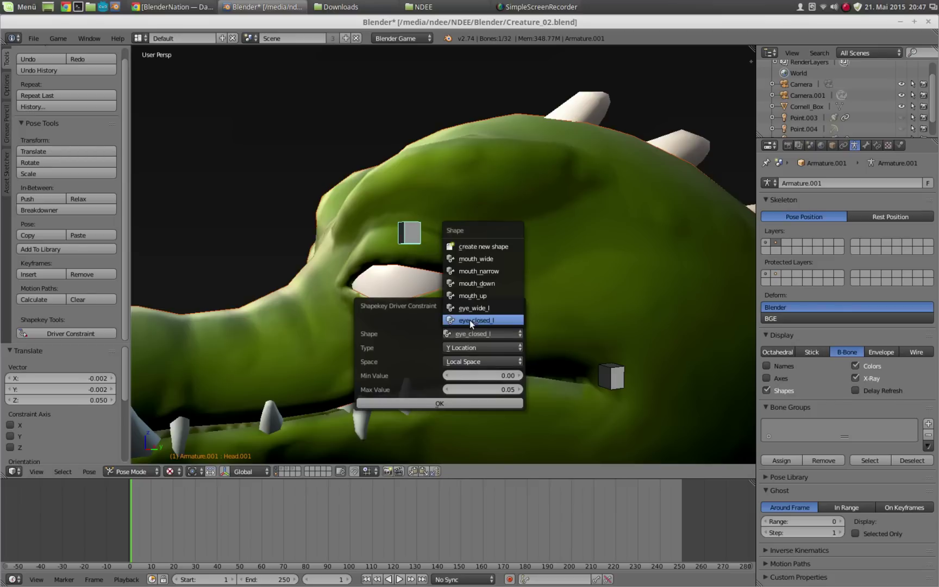
pyautogui.click(470, 311)
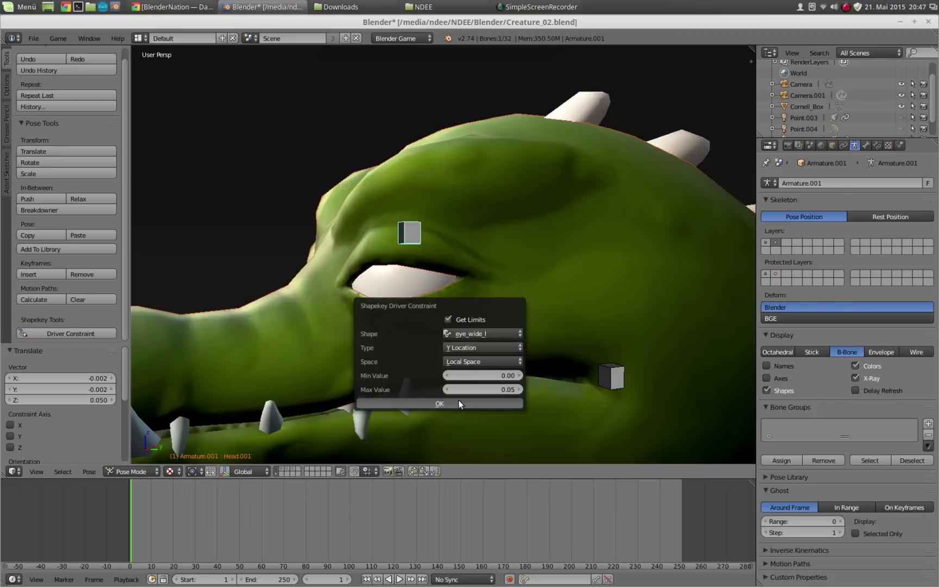
pyautogui.click(442, 403)
# Step: Clear the eye bone's pose location and move the bone down about 0.044 on Z
pyautogui.hotkey('alt', 'g')
pyautogui.press('g')
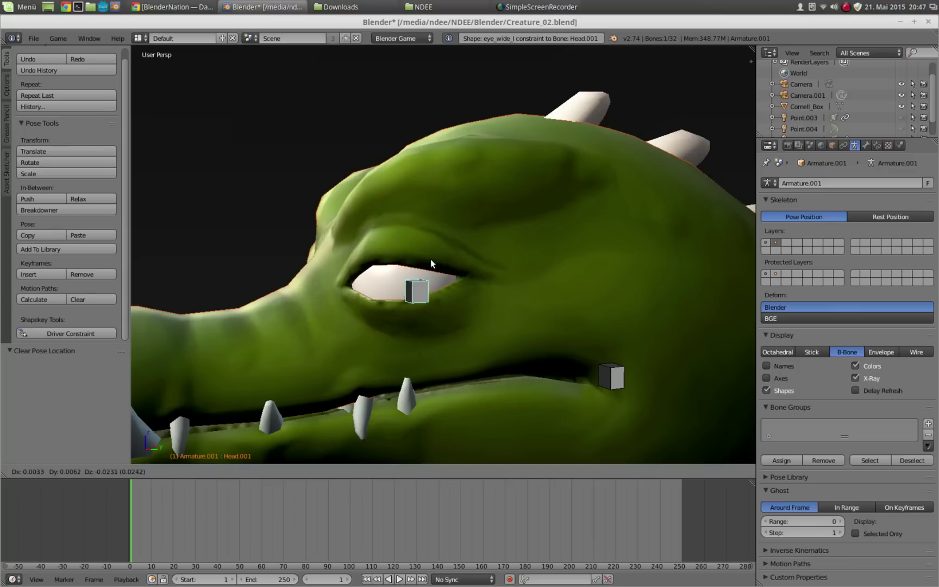
pyautogui.click(436, 266)
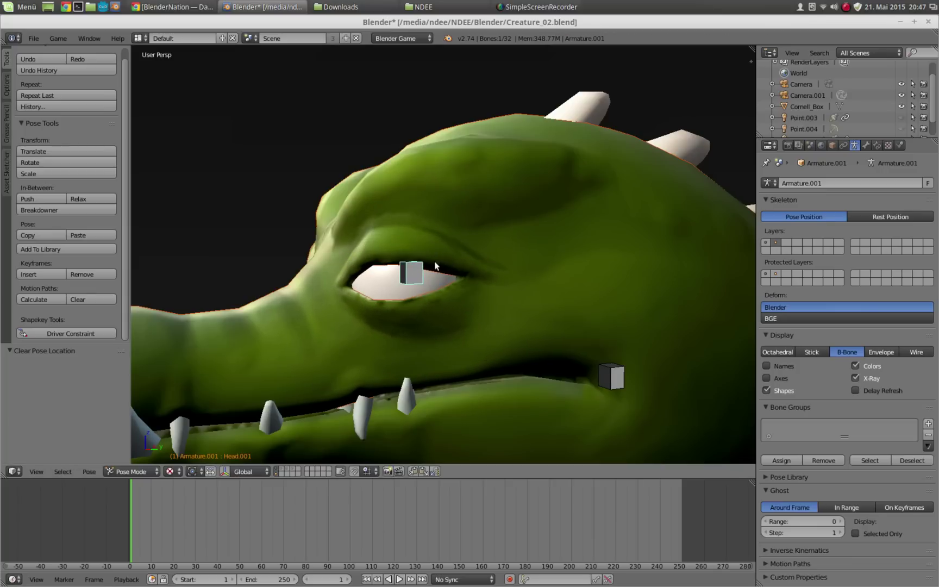
pyautogui.press('g')
pyautogui.click(439, 289)
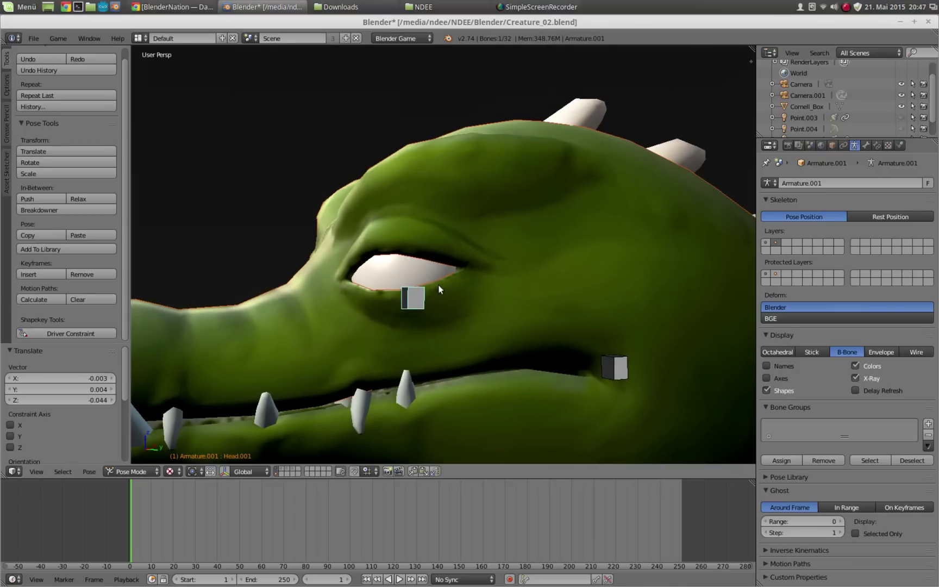
# Step: Drive eye_wide_l from the lowered eye bone's local Y Location with limits 0.00 to -0.04, and clear the bone's pose location
pyautogui.press('space')
pyautogui.click(442, 278)
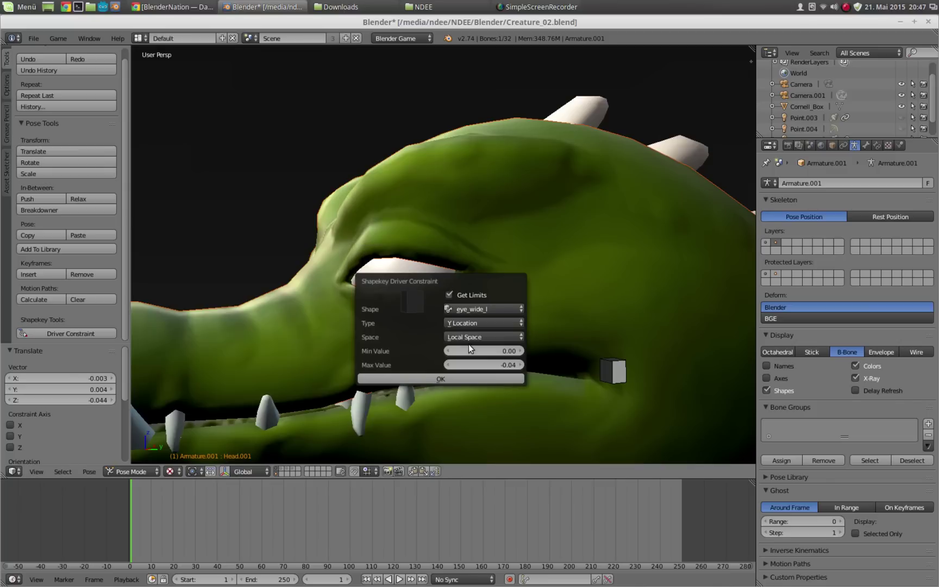
pyautogui.click(465, 308)
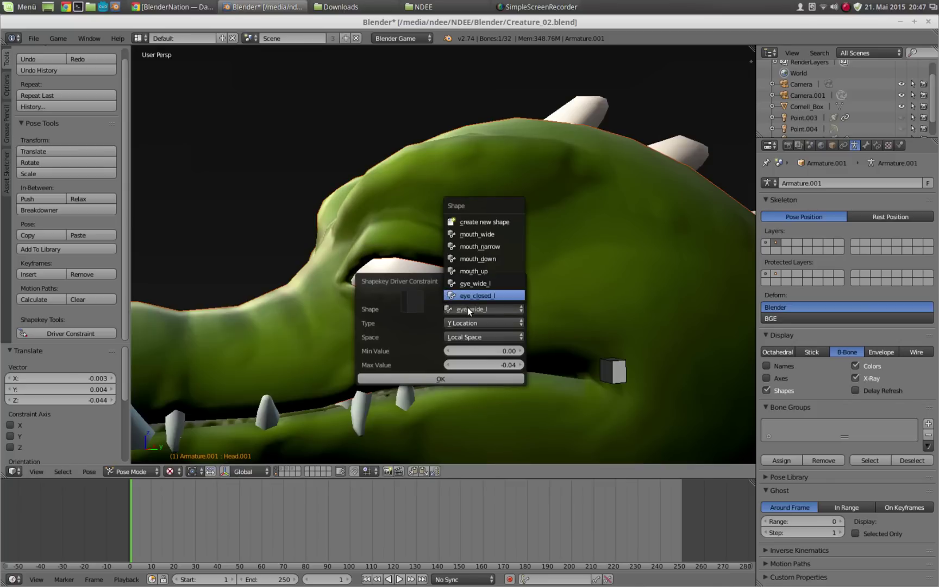
pyautogui.click(477, 284)
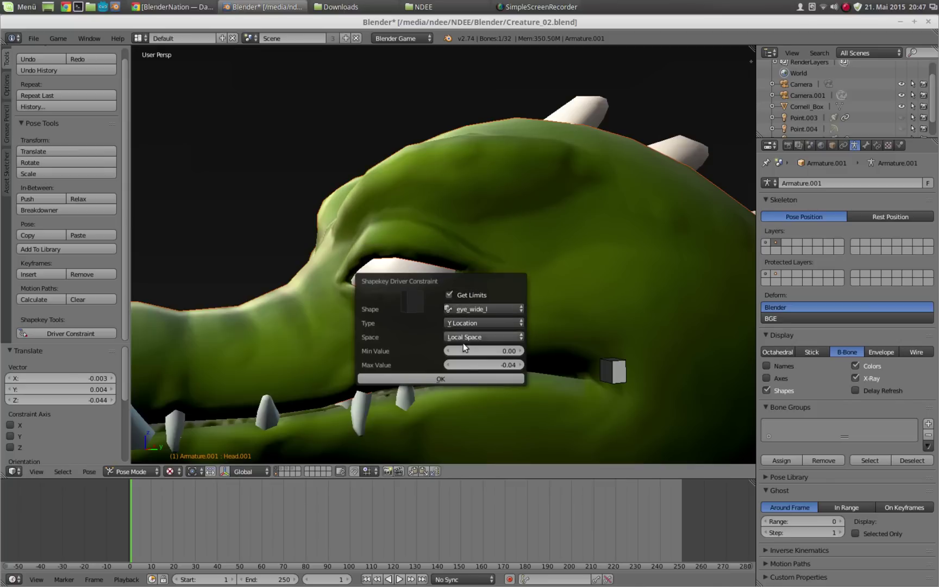
pyautogui.click(460, 378)
pyautogui.hotkey('alt', 'g')
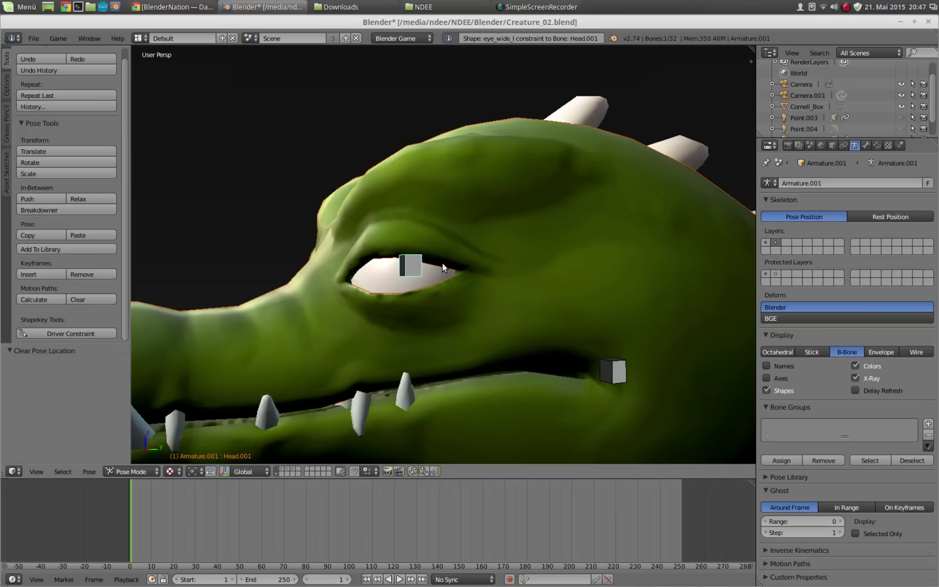
pyautogui.press('g')
pyautogui.rightClick(428, 246)
pyautogui.press('w')
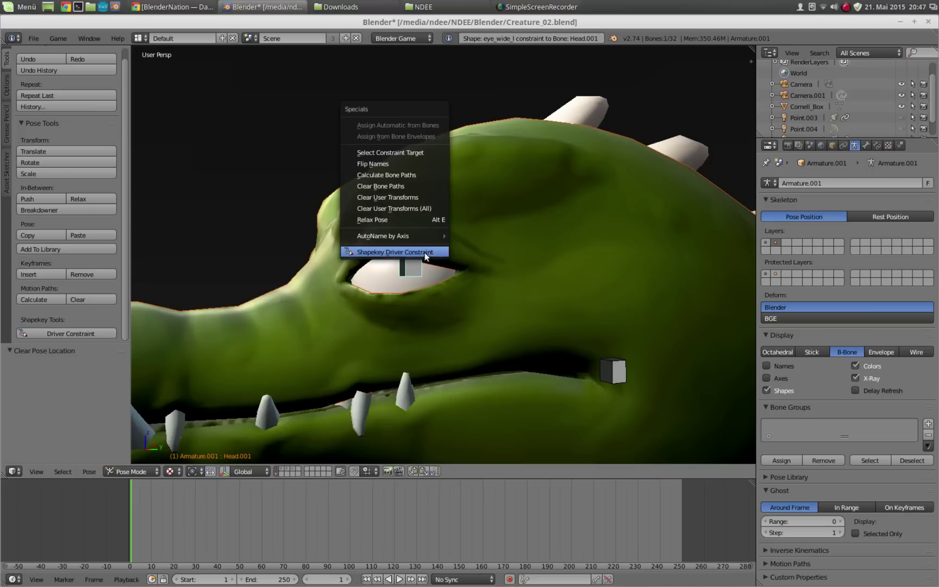
pyautogui.click(425, 253)
pyautogui.click(456, 281)
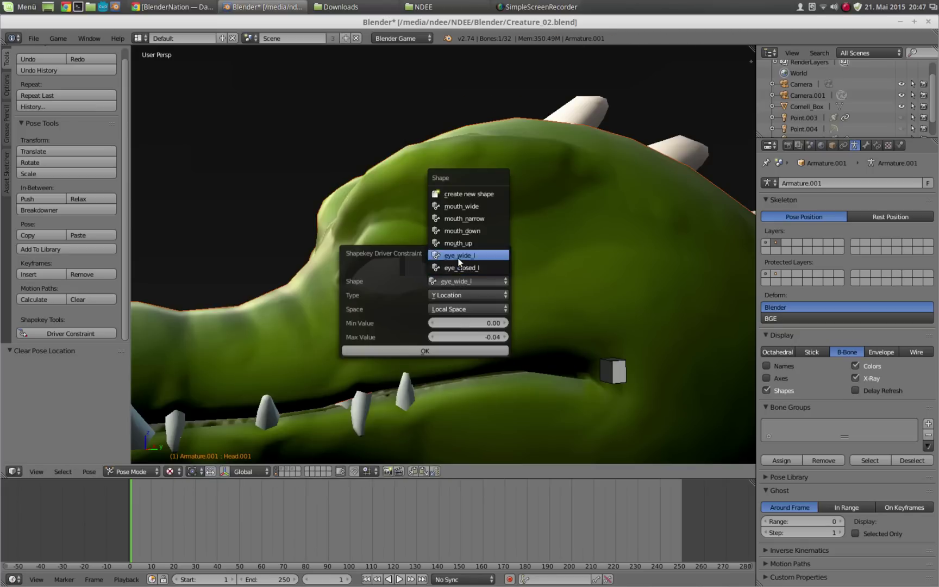
pyautogui.click(459, 259)
# Step: Raise the eye bone about 0.046 on Z and drive eye_wide_l from its local Y Location, with limits 0.00 to 0.05
pyautogui.press('g')
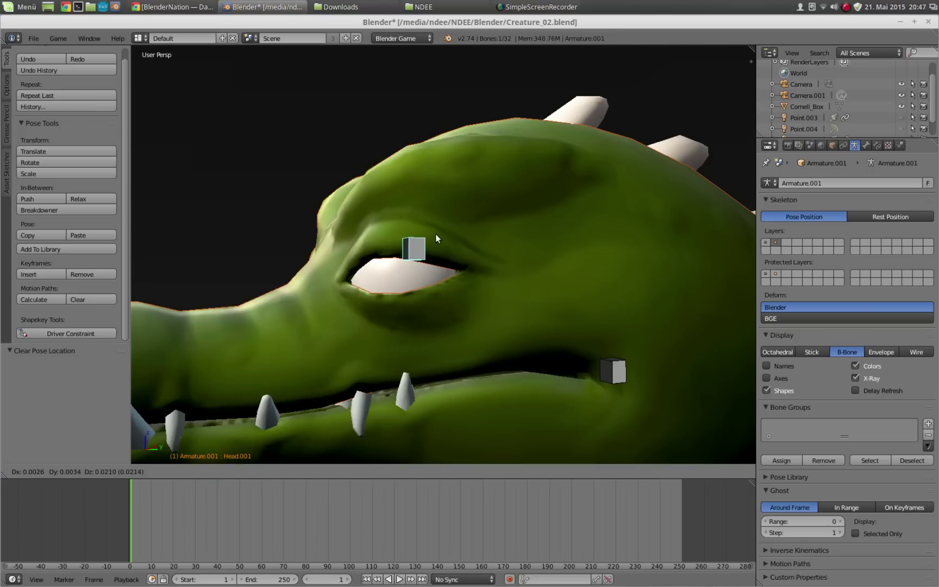
pyautogui.click(433, 226)
pyautogui.press('w')
pyautogui.click(436, 258)
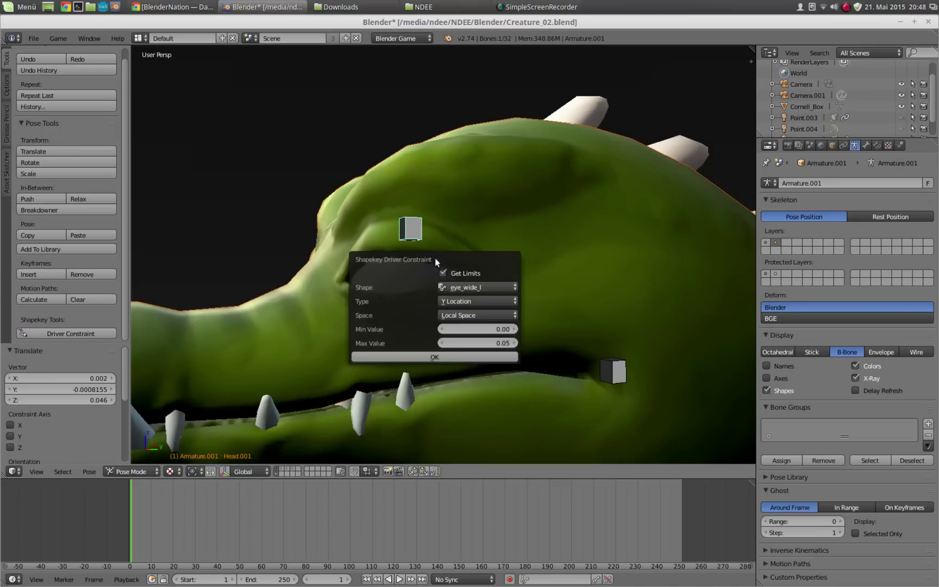
pyautogui.click(452, 354)
# Step: Clear the eye bone's pose location and lower the bone about 0.036 on Z
pyautogui.hotkey('alt', 'g')
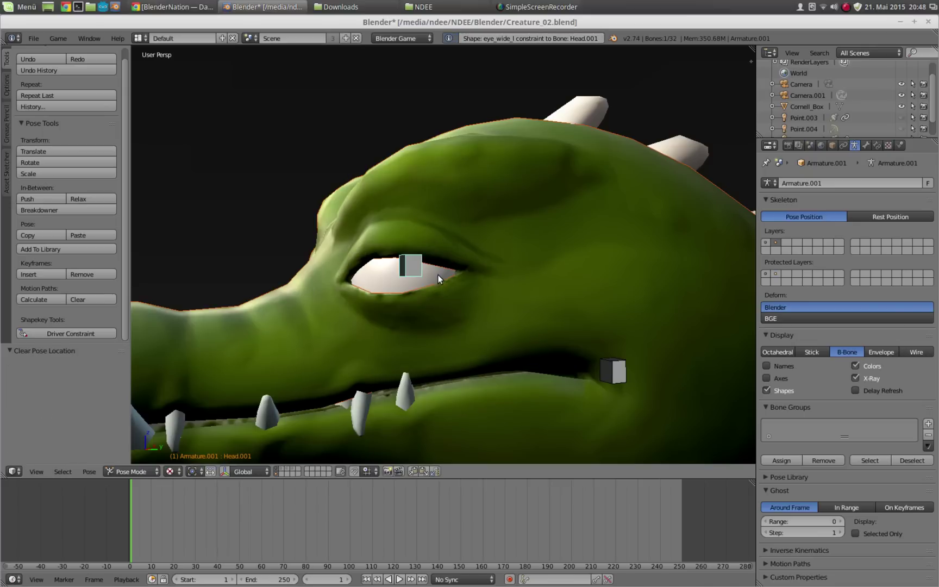
pyautogui.press('g')
pyautogui.click(433, 296)
# Step: Drive eye_closed_l from the eye bone's local Y Location with limits 0.00 to -0.04, and clear the bone's pose location
pyautogui.press('w')
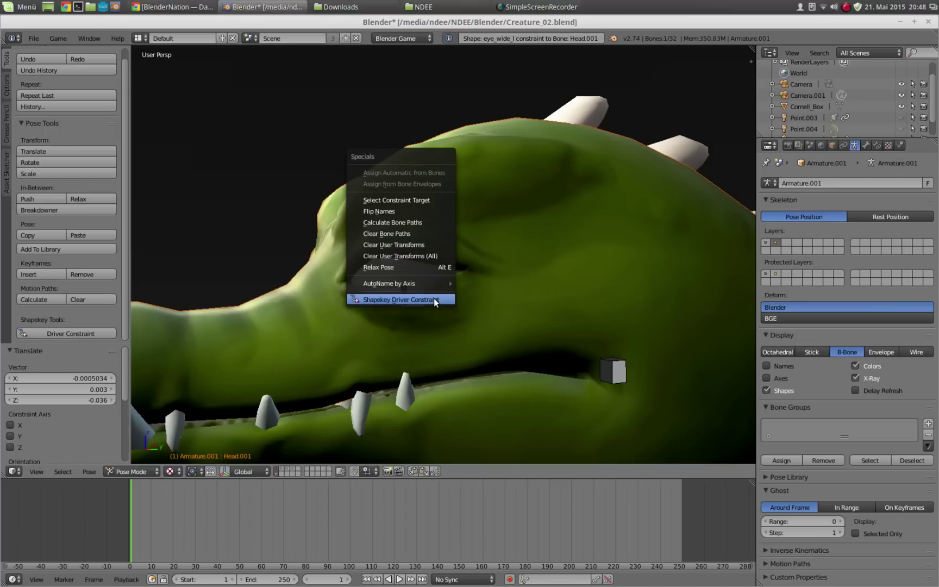
pyautogui.click(434, 298)
pyautogui.click(460, 325)
pyautogui.click(467, 307)
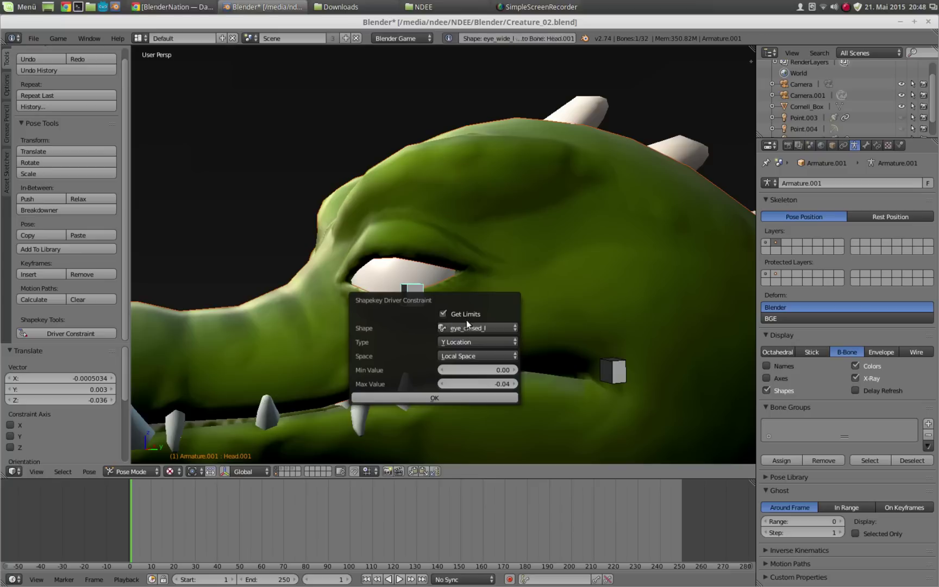
pyautogui.click(455, 398)
pyautogui.hotkey('alt', 'g')
# Step: Test the eyelid shape keys by moving the eye control bone up and down
pyautogui.press('g')
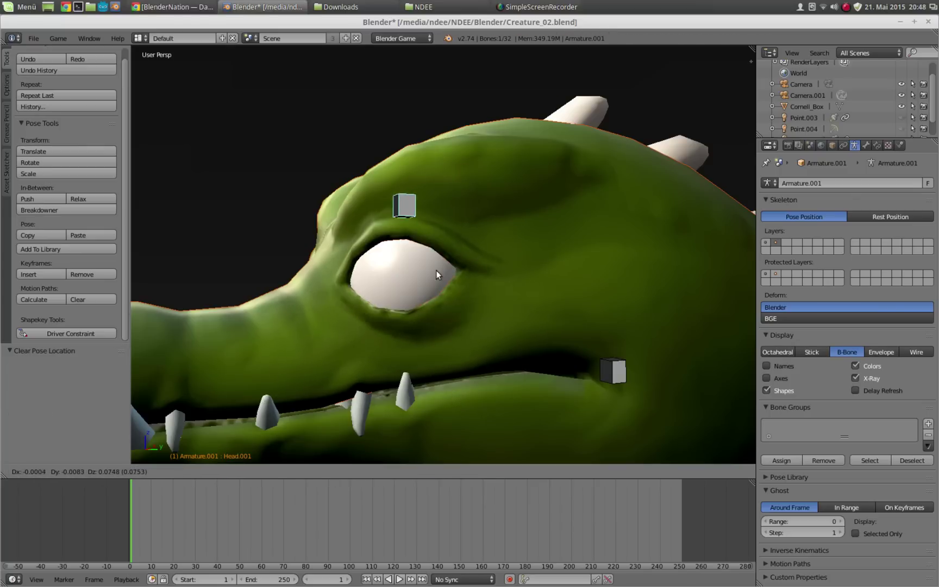
pyautogui.click(442, 263)
pyautogui.moveTo(442, 264); pyautogui.dragTo(405, 237, button='middle')
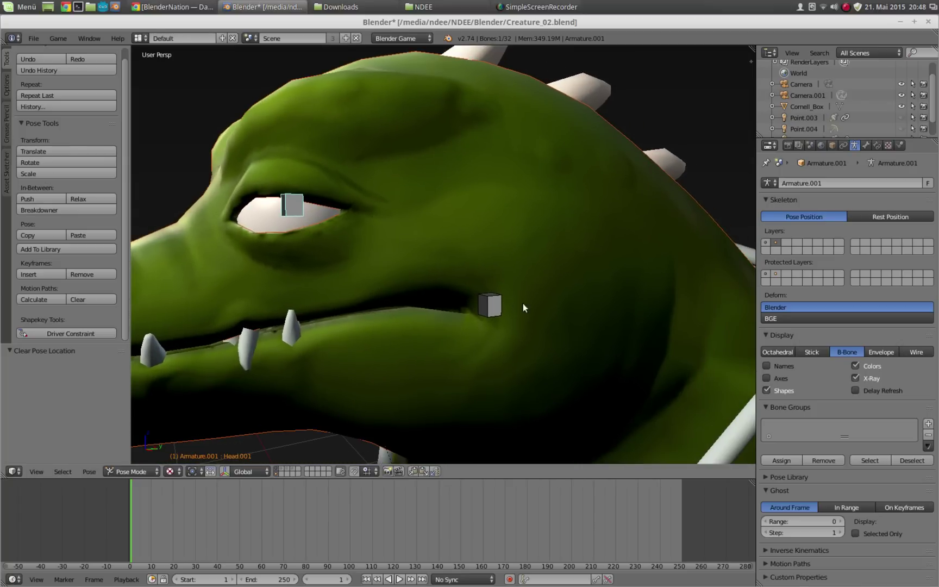
# Step: Select the control bone Head.002 at the corner of the mouth and raise it about 0.067 on Z
pyautogui.moveTo(495, 306); pyautogui.dragTo(487, 288, button='middle')
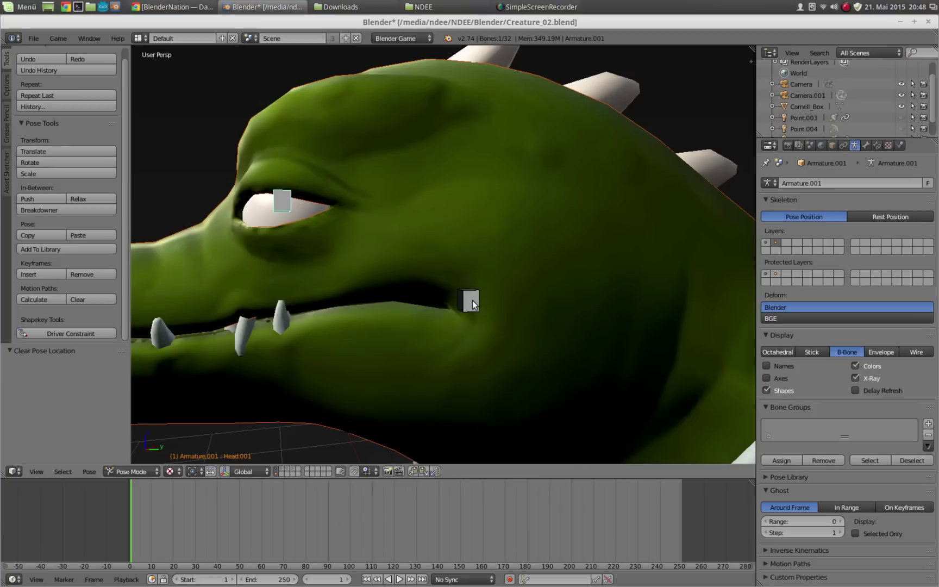
pyautogui.rightClick(472, 303)
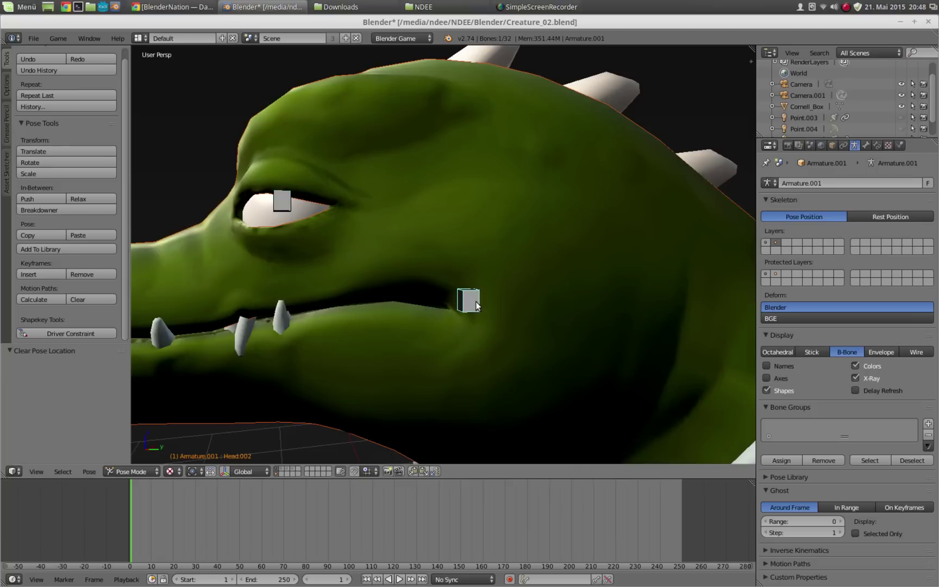
pyautogui.press('g')
pyautogui.click(477, 245)
# Step: Drive mouth_up from the mouth bone's local Y Location, with limits 0.00 to 0.07
pyautogui.press('w')
pyautogui.click(479, 268)
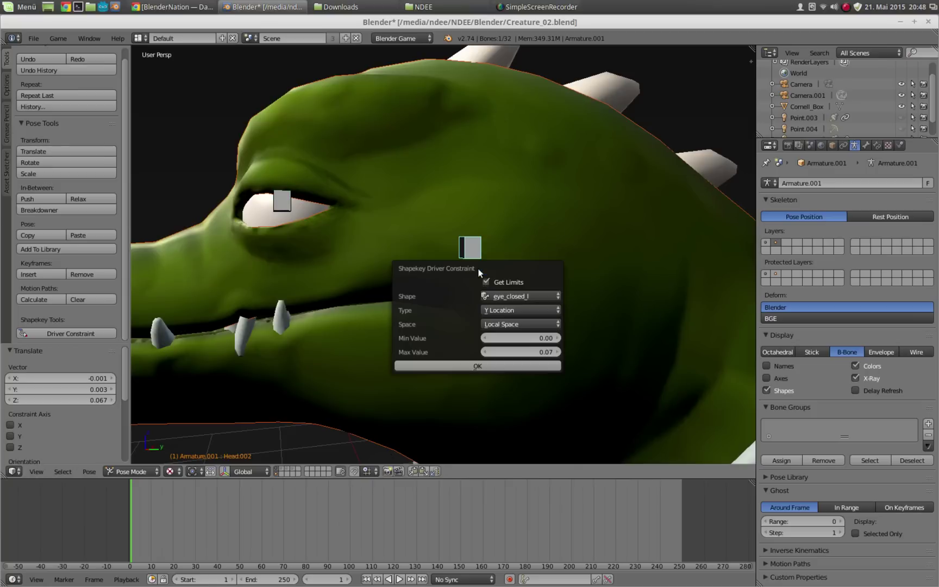
pyautogui.click(513, 297)
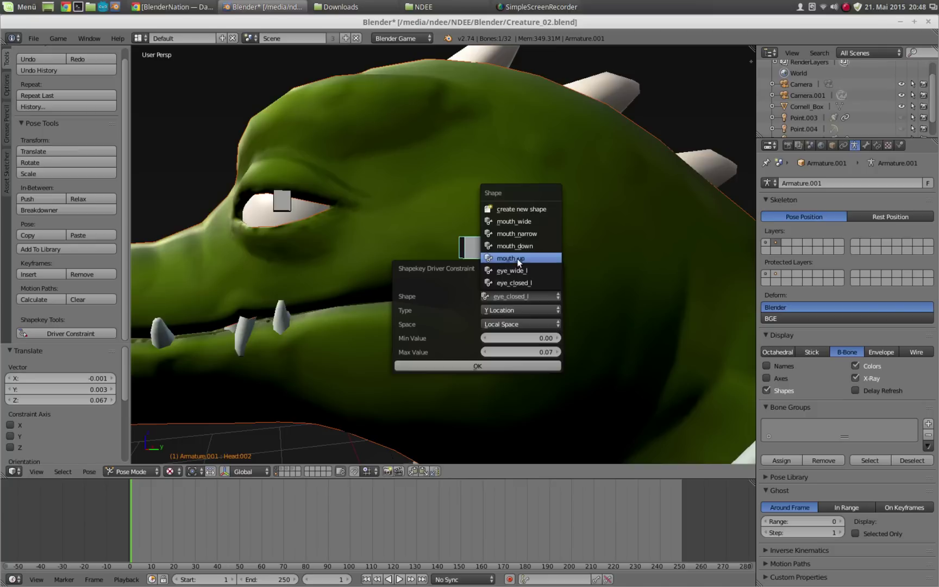
pyautogui.click(516, 258)
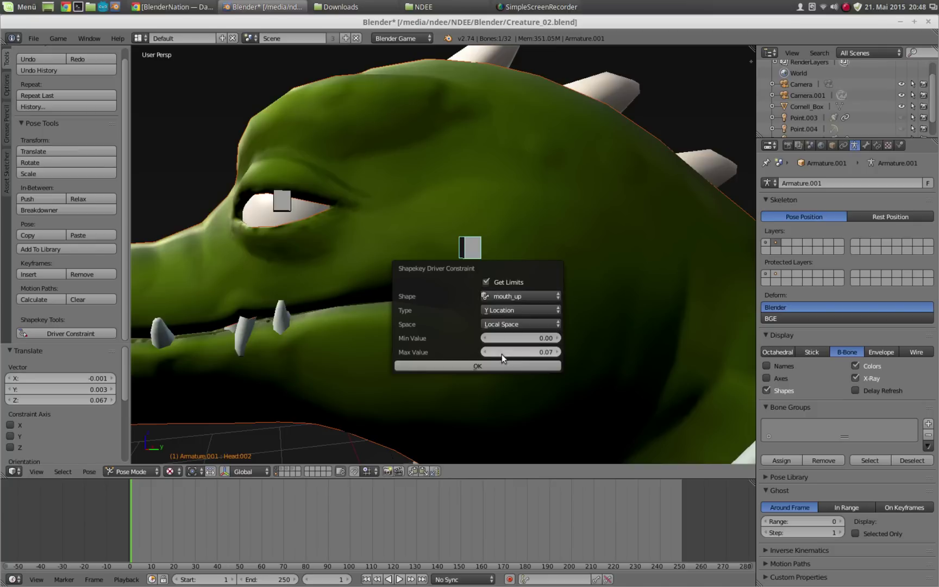
pyautogui.click(500, 365)
# Step: Clear the mouth bone's pose location and lower the bone about 0.077 on Z
pyautogui.hotkey('alt', 'g')
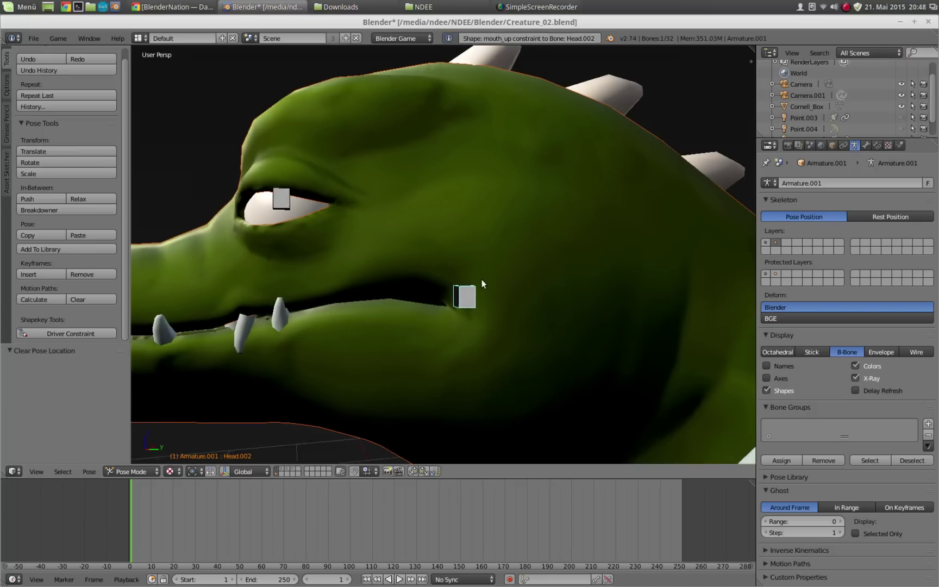
pyautogui.press('g')
pyautogui.click(484, 349)
# Step: Drive mouth_down from the mouth bone's local Y Location with limits 0.00 to -0.08, and clear the bone's pose location
pyautogui.press('w')
pyautogui.click(484, 340)
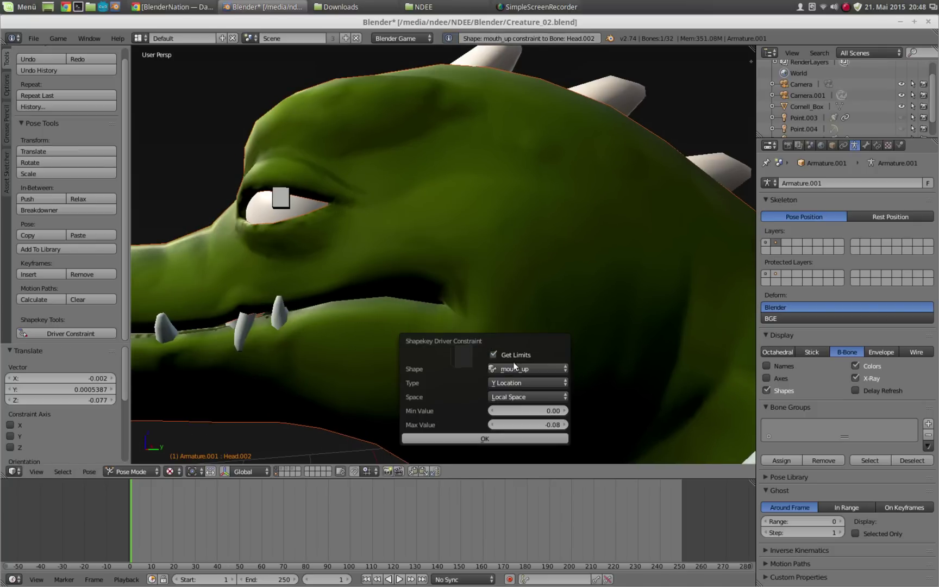
pyautogui.click(514, 365)
pyautogui.click(522, 318)
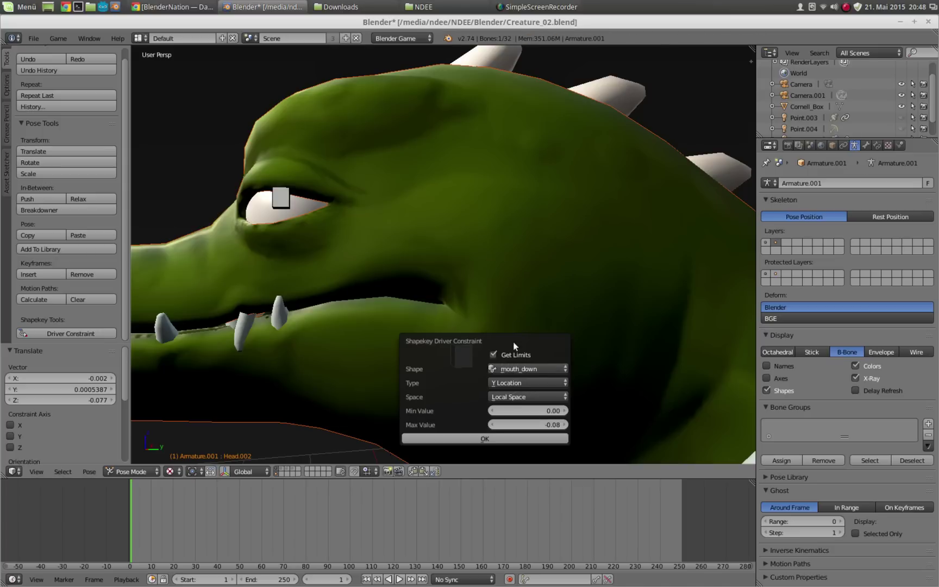
pyautogui.click(486, 438)
# Step: Move the mouth bone about 0.08 on Y, drive mouth_wide from its local Z Location (0.00 to 0.08), and clear its pose location
pyautogui.press('g')
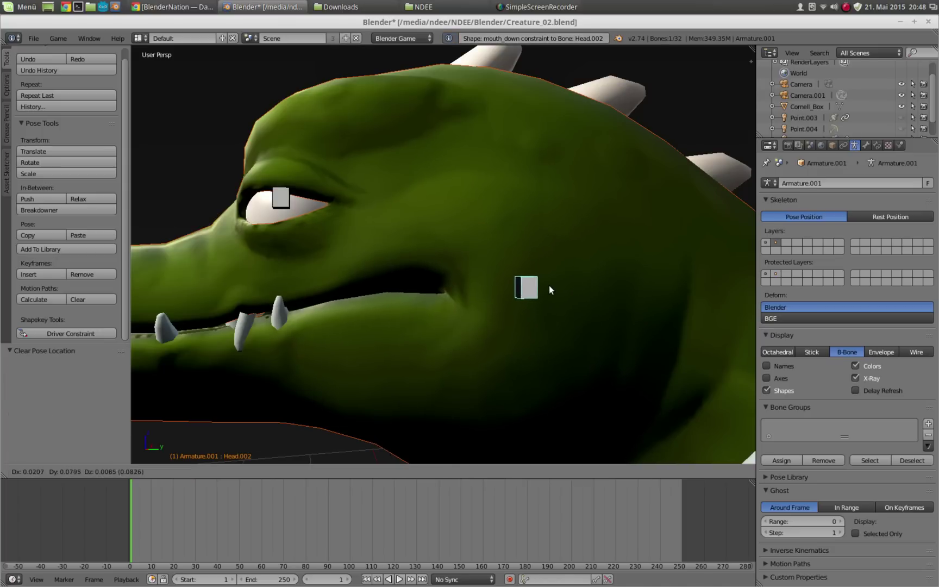
pyautogui.click(549, 287)
pyautogui.press('w')
pyautogui.click(545, 299)
pyautogui.click(566, 328)
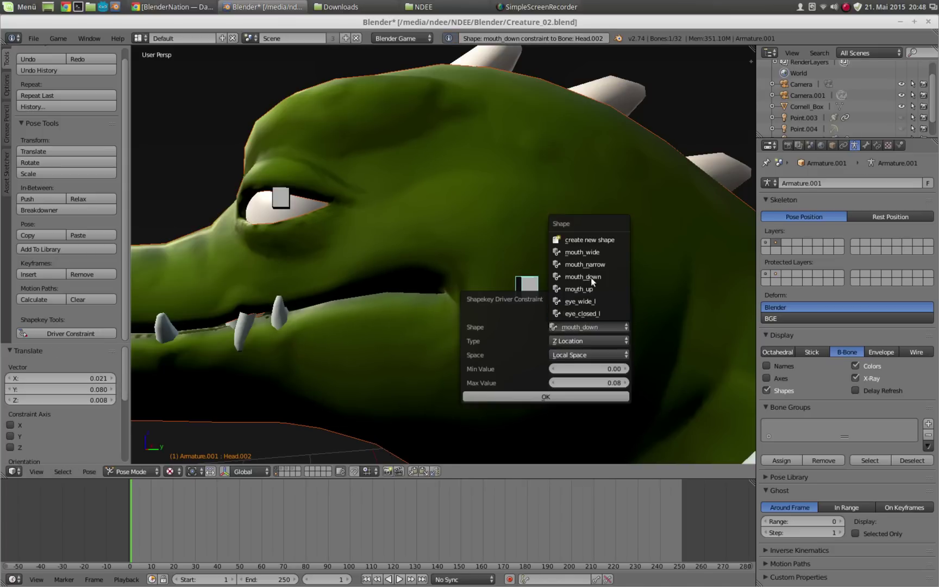
pyautogui.click(593, 253)
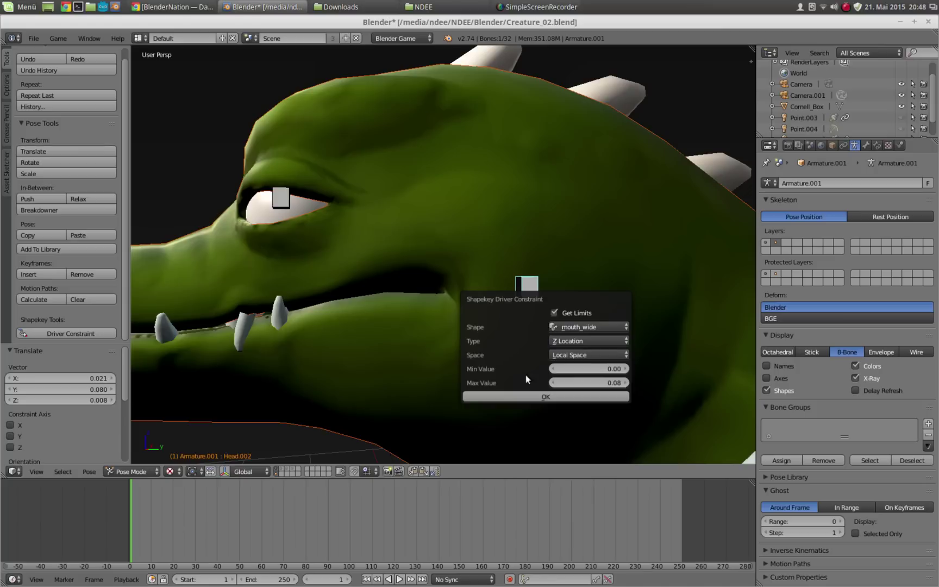
pyautogui.click(524, 396)
# Step: Move the mouth bone about -0.108 on Y, drive mouth_narrow from its local Z Location (0.00 to -0.11), and clear its pose location
pyautogui.press('g')
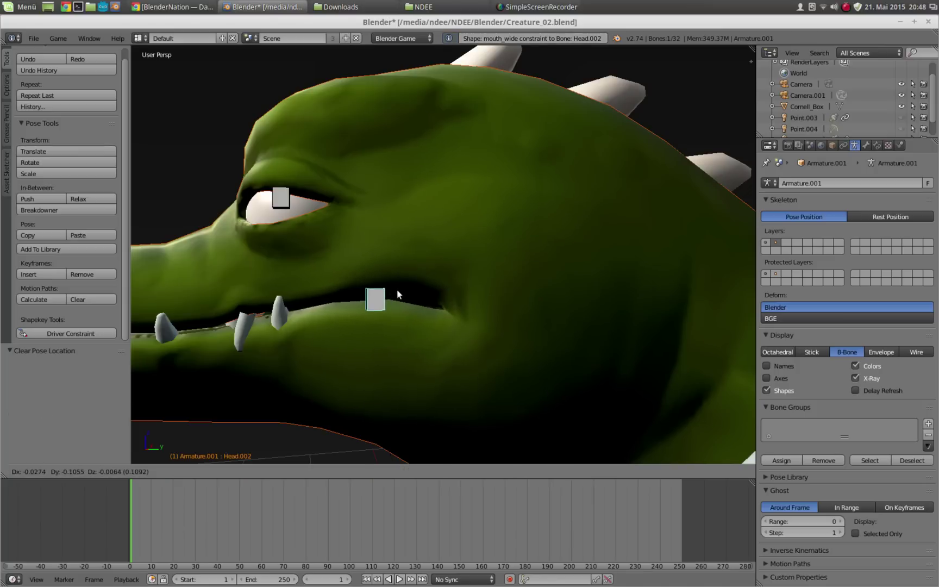
pyautogui.click(401, 297)
pyautogui.press('w')
pyautogui.click(402, 294)
pyautogui.click(460, 321)
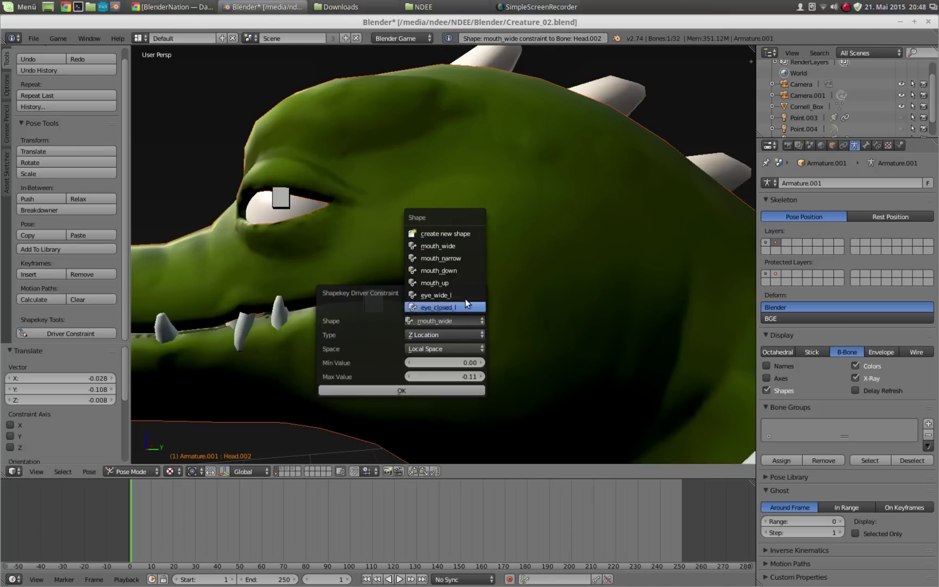
pyautogui.click(456, 257)
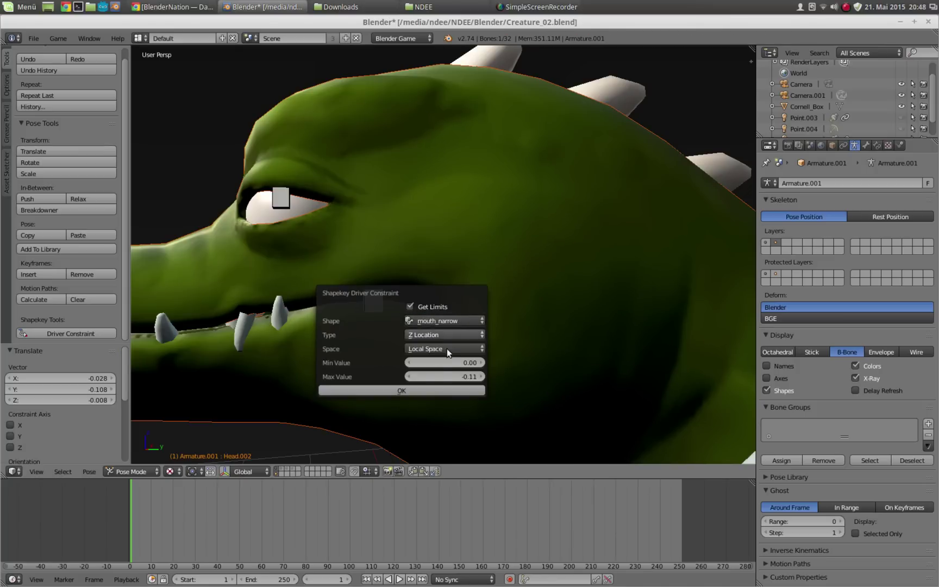
pyautogui.click(431, 389)
pyautogui.hotkey('alt', 'g')
# Step: Test the four mouth shape keys by moving the mouth control bone in different directions, viewed from several angles
pyautogui.press('g')
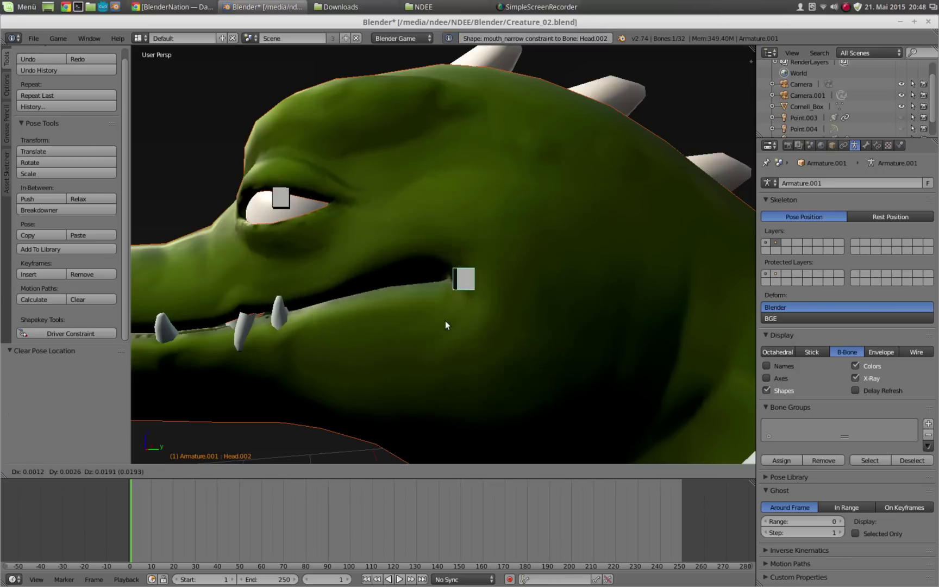
pyautogui.rightClick(477, 338)
pyautogui.scroll(-2, 475, 337)
pyautogui.moveTo(475, 338); pyautogui.dragTo(476, 299, button='middle')
pyautogui.press('g')
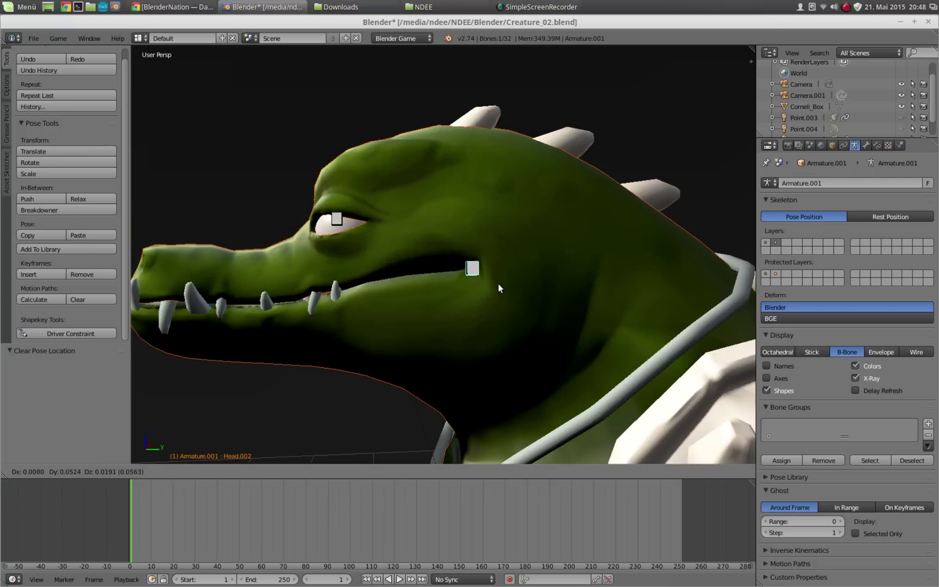
pyautogui.click(469, 297)
pyautogui.moveTo(469, 296)
pyautogui.mouseDown(button='middle')
pyautogui.moveTo(528, 315)
pyautogui.moveTo(494, 311)
pyautogui.moveTo(476, 226)
pyautogui.moveTo(501, 298)
pyautogui.moveTo(480, 315)
pyautogui.moveTo(452, 302)
pyautogui.mouseUp(button='middle')
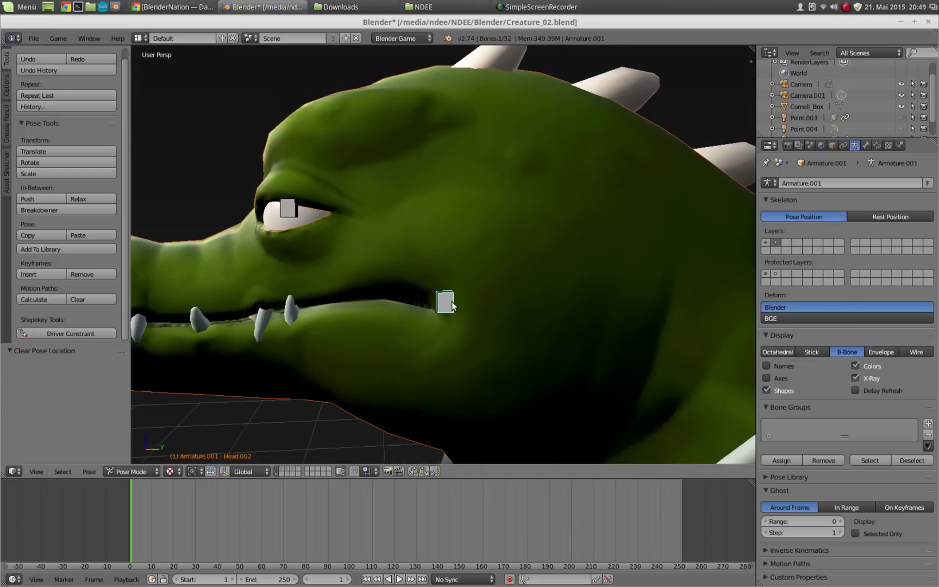
pyautogui.press('g')
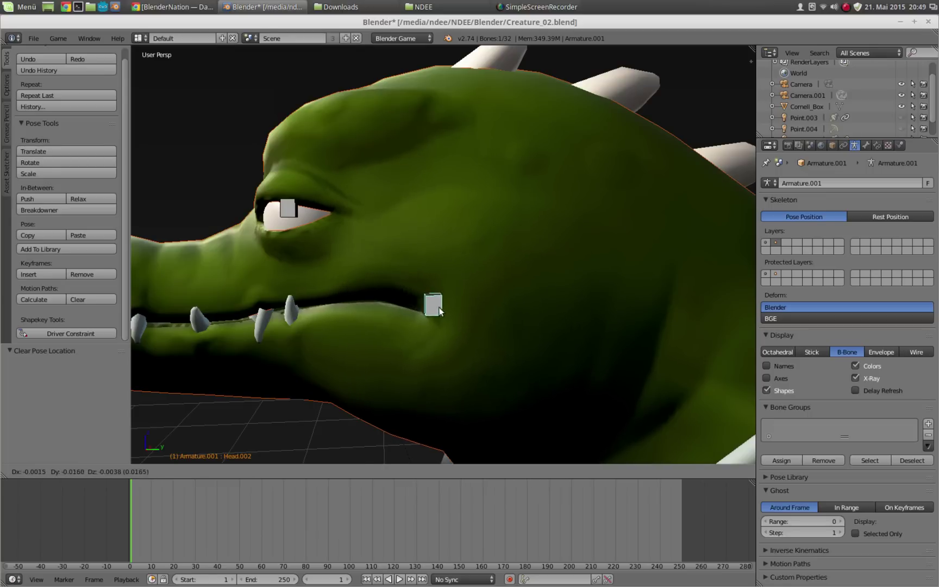
pyautogui.rightClick(439, 308)
pyautogui.moveTo(439, 308); pyautogui.dragTo(492, 294, button='middle')
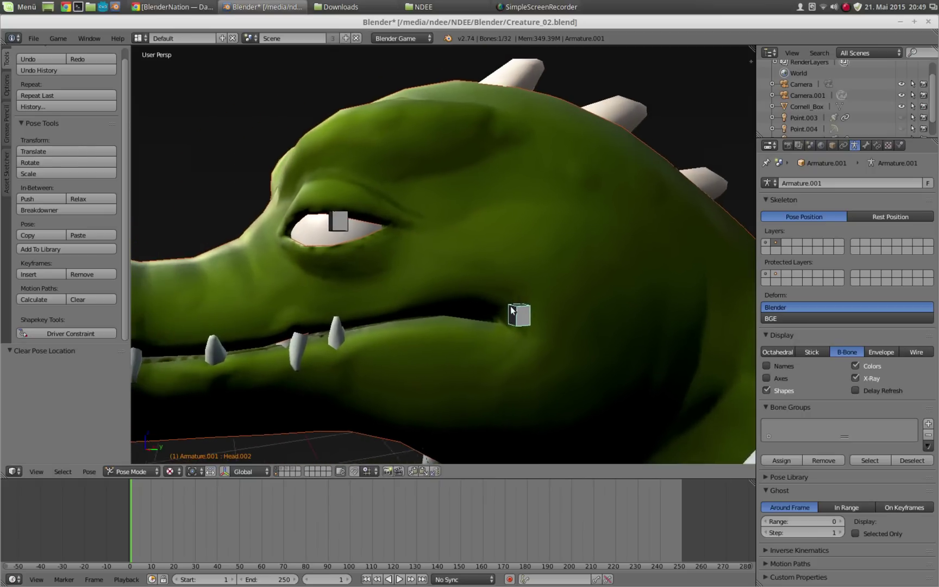
# Step: Select the eye control bone Head.001 in a close view and scale it up to about 2.557
pyautogui.rightClick(336, 228)
pyautogui.keyDown('shift'); pyautogui.moveTo(338, 233); pyautogui.dragTo(416, 267, button='middle'); pyautogui.keyUp('shift')
pyautogui.scroll(3, 428, 233)
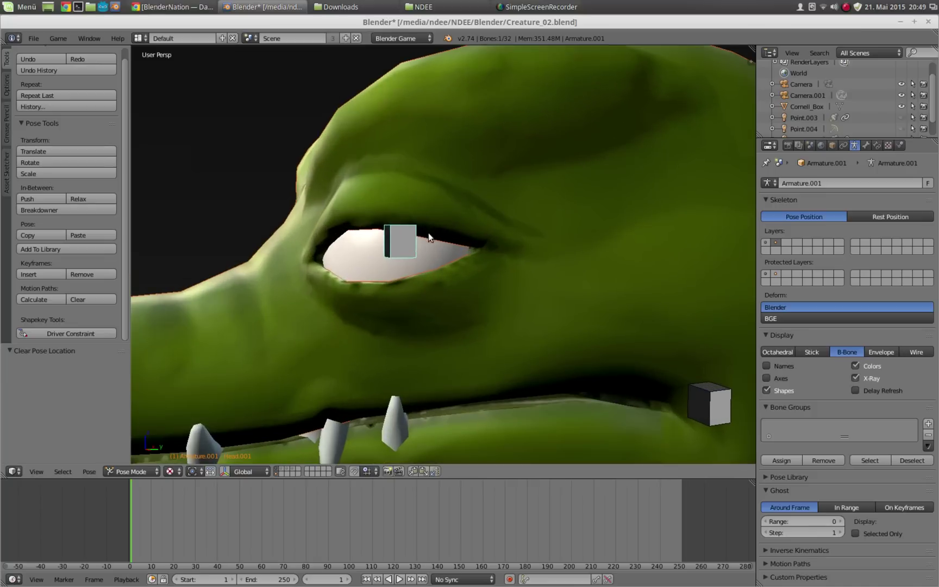
pyautogui.press('g')
pyautogui.rightClick(444, 253)
pyautogui.press('s')
pyautogui.click(461, 220)
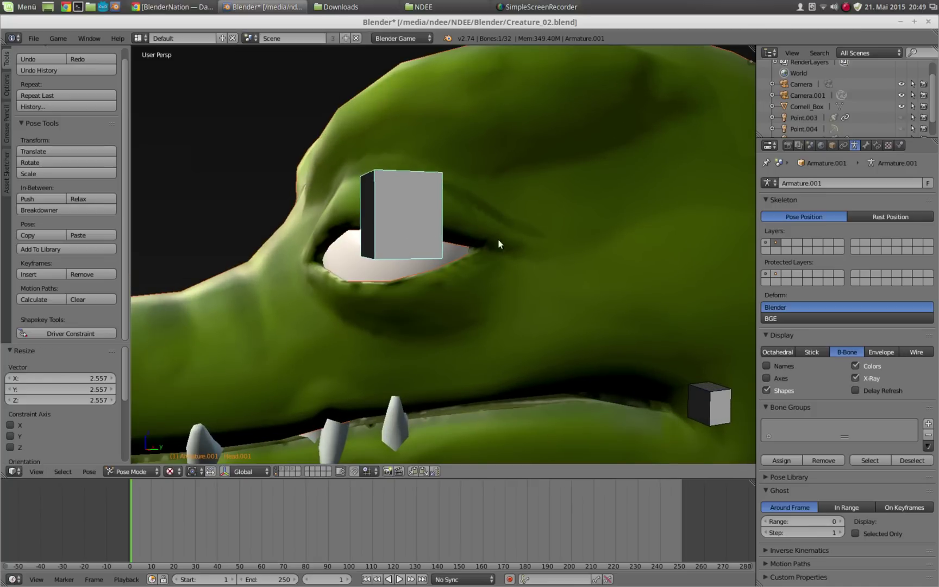
# Step: Drive eye_wide_l from the eye bone's local Z Scale, with limits 1.00 to 2.56
pyautogui.press('w')
pyautogui.click(498, 227)
pyautogui.click(514, 257)
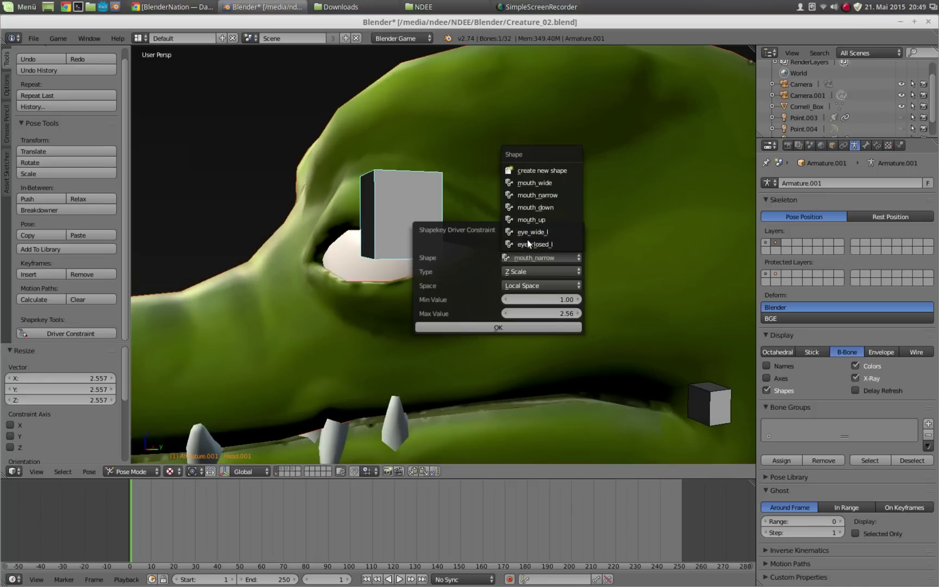
pyautogui.click(528, 234)
pyautogui.click(491, 327)
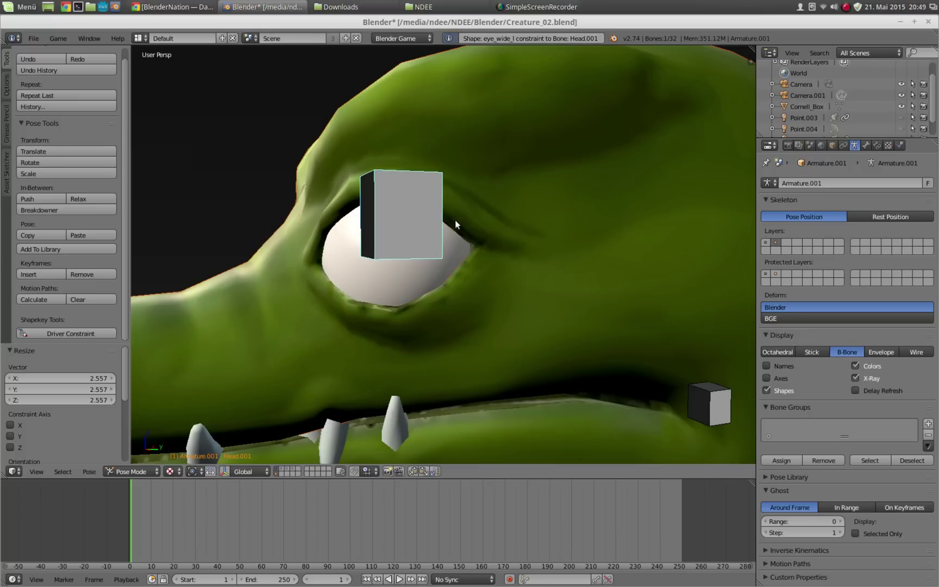
# Step: Clear the eye bone's pose scale and test eye_wide_l by scaling the bone up to about 2.2
pyautogui.hotkey('alt', 's')
pyautogui.press('s')
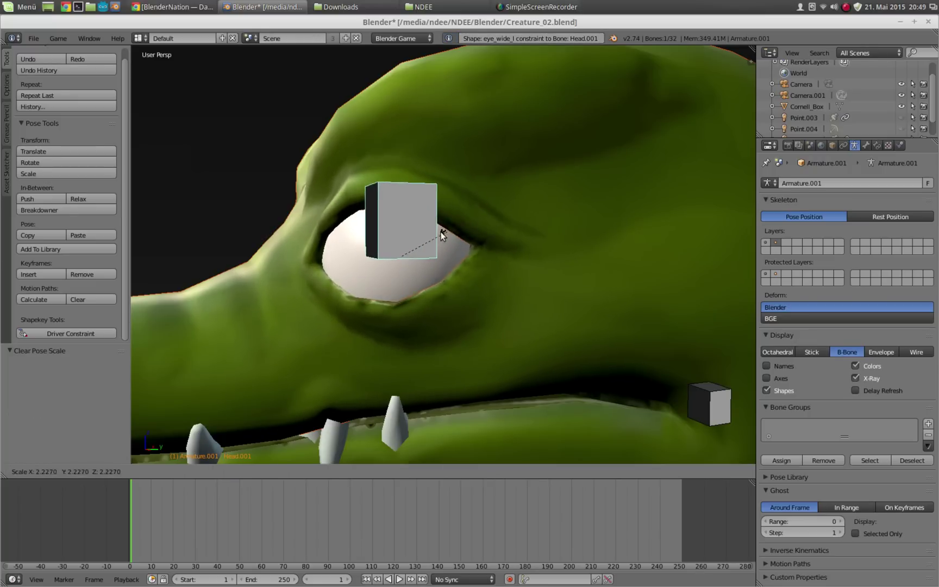
pyautogui.rightClick(469, 223)
# Step: Rotate the eye bone about -77.455° and drive eye_closed_l from its local X Rotation, with limits 0.00 to -71.58
pyautogui.press('r')
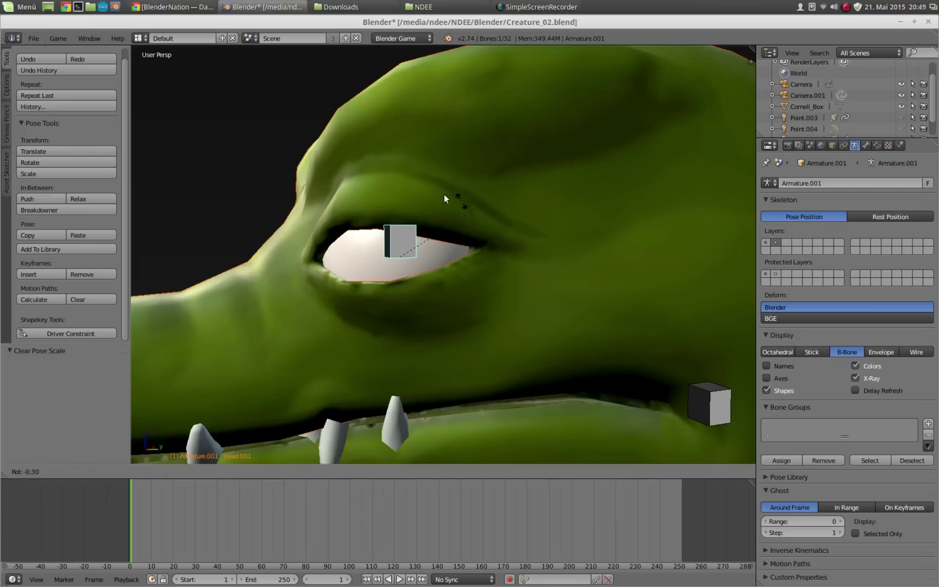
pyautogui.click(416, 224)
pyautogui.press('w')
pyautogui.click(447, 252)
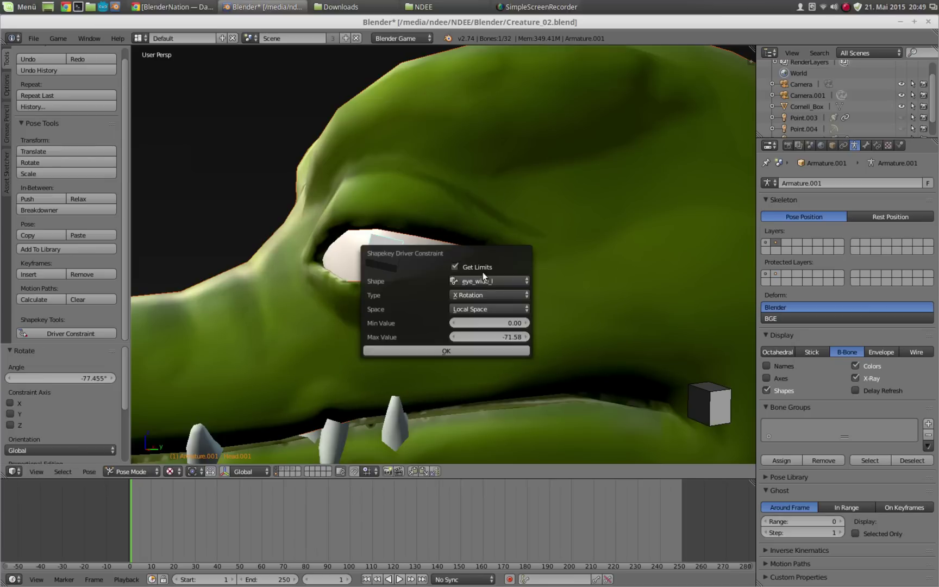
pyautogui.click(483, 280)
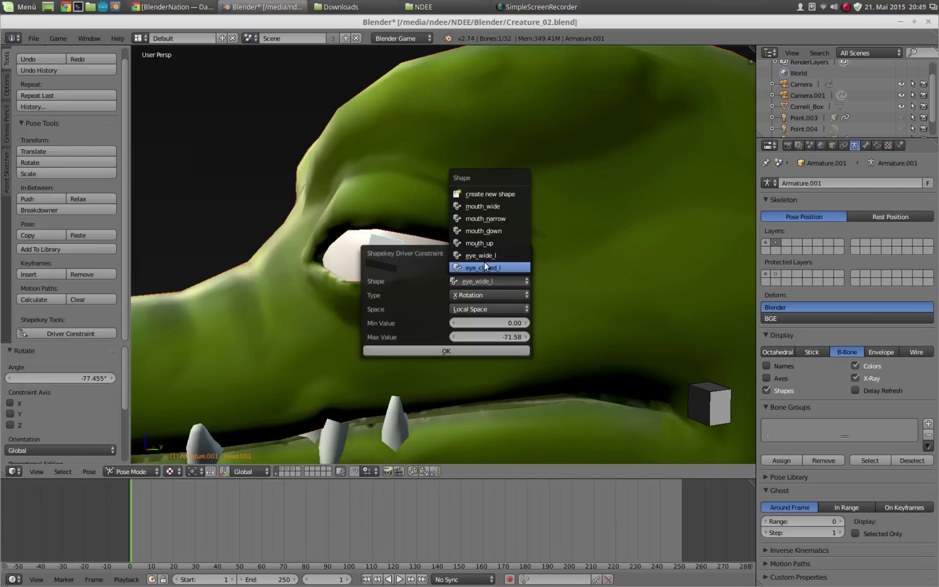
pyautogui.click(484, 264)
pyautogui.click(463, 349)
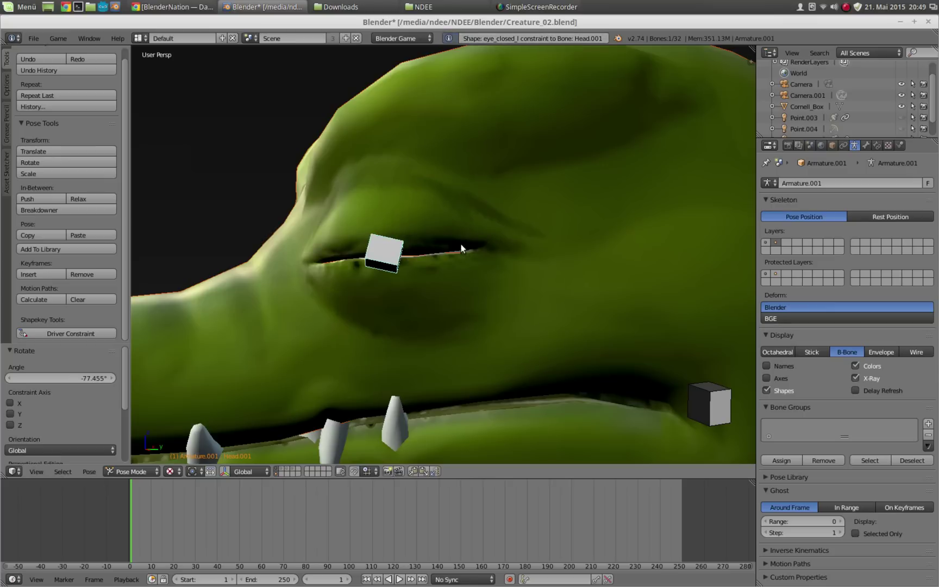
# Step: Clear the eye bone's pose rotation and test eye_closed_l by rotating the bone
pyautogui.hotkey('alt', 'r')
pyautogui.press('r')
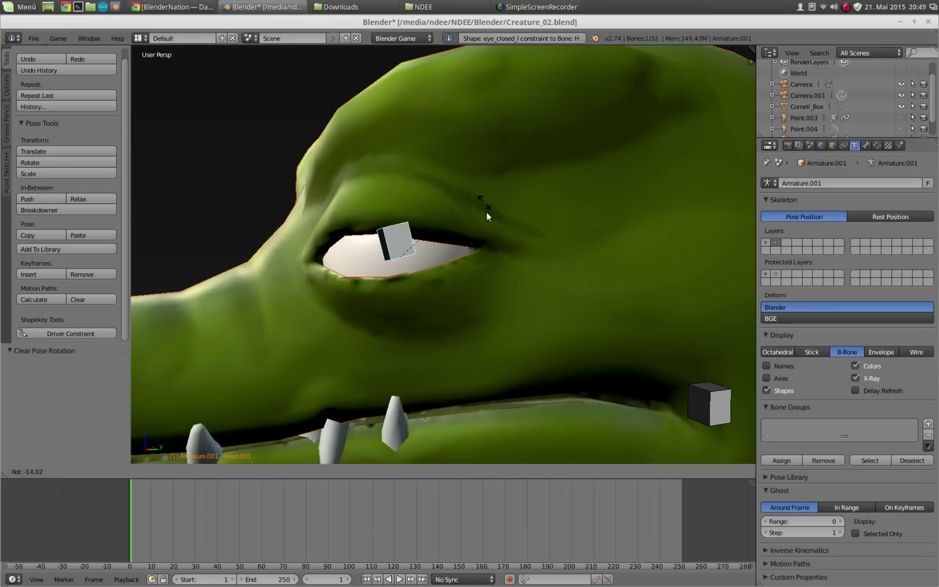
pyautogui.click(462, 233)
pyautogui.moveTo(462, 232); pyautogui.dragTo(445, 252, button='middle')
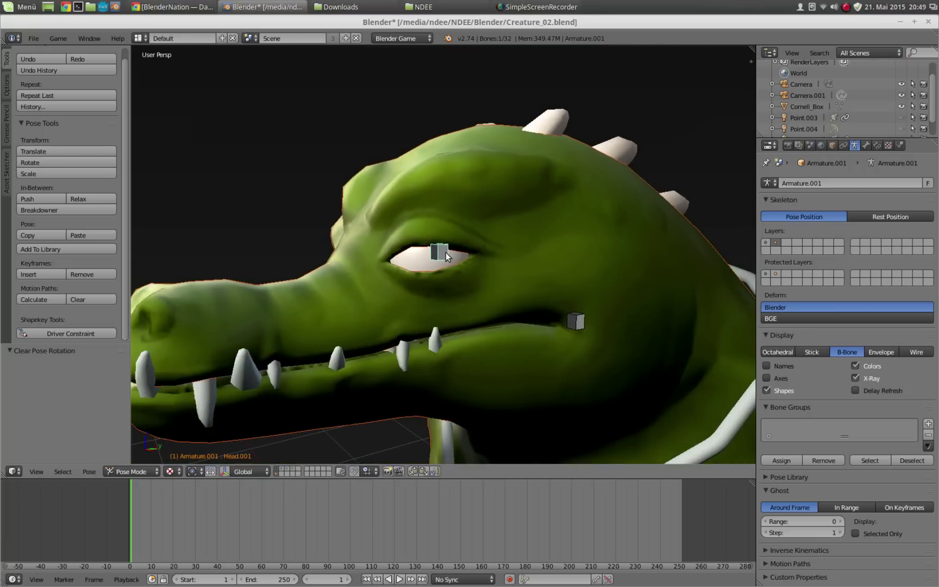
# Step: Move the eye bone up about 0.042 on Z and drive eye_closed_l from its local Y Location, with limits 0.00 to 0.04
pyautogui.scroll(5, 445, 252)
pyautogui.press('g')
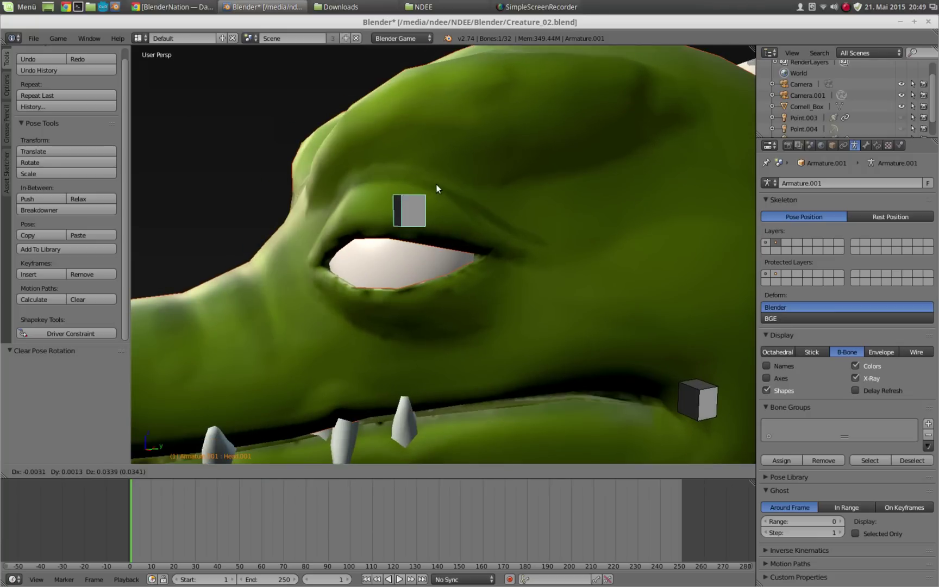
pyautogui.click(436, 184)
pyautogui.press('w')
pyautogui.click(435, 209)
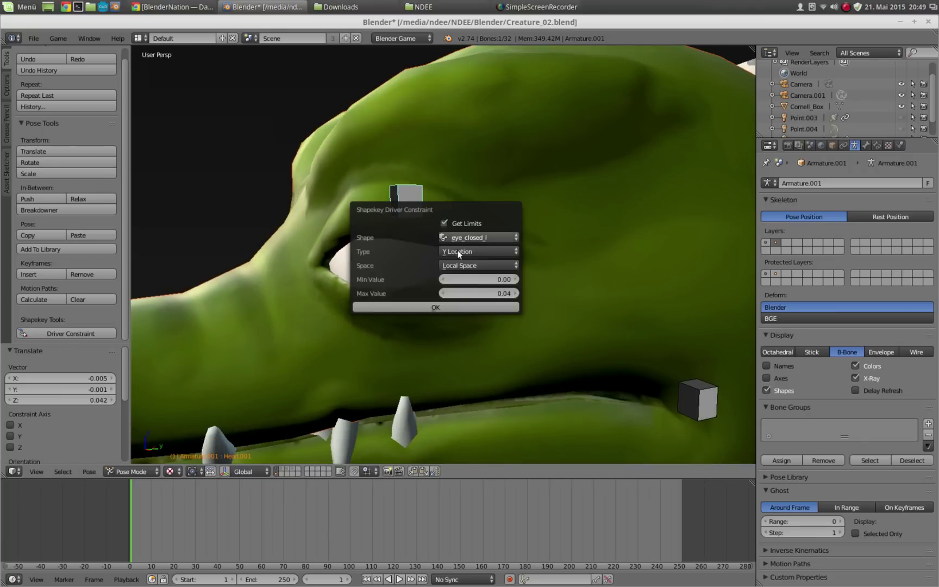
pyautogui.click(452, 304)
# Step: Clear the eye bone's pose location and test eye_closed_l by moving the bone upward
pyautogui.hotkey('alt', 'g')
pyautogui.press('g')
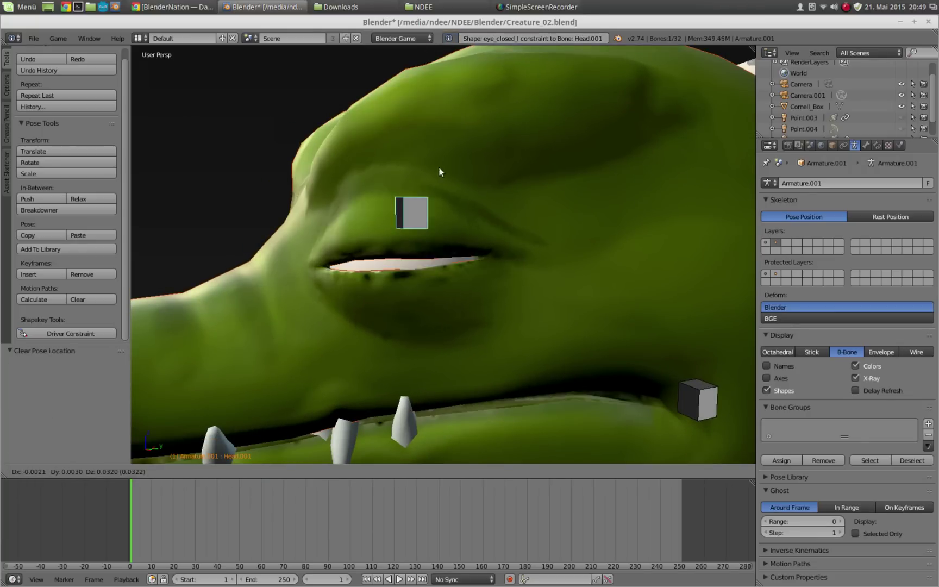
pyautogui.press('Escape')
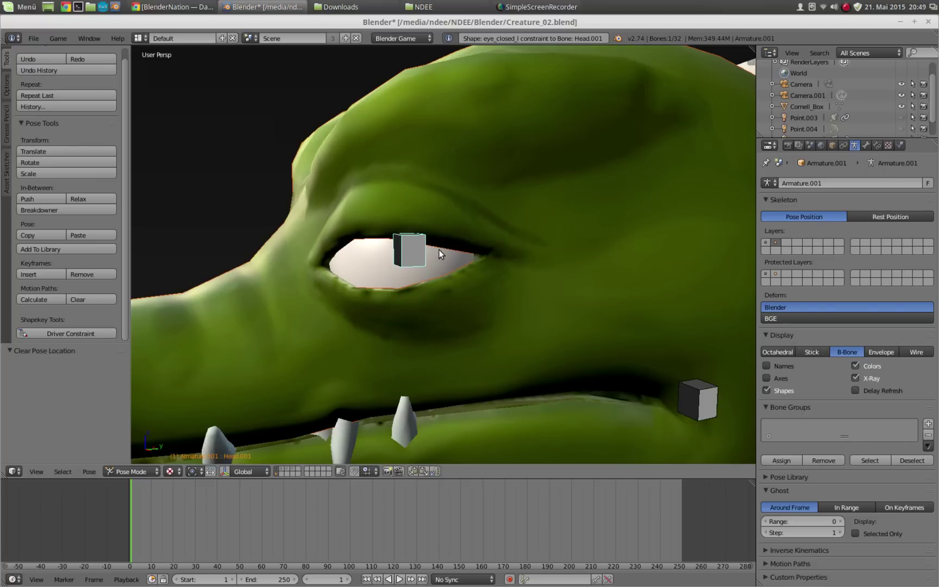
# Step: Drive eye_wide_l from the eye bone's local Y Location with limits 0.00 to 0.04, and test it by moving the bone up
pyautogui.press('w')
pyautogui.click(439, 248)
pyautogui.click(459, 277)
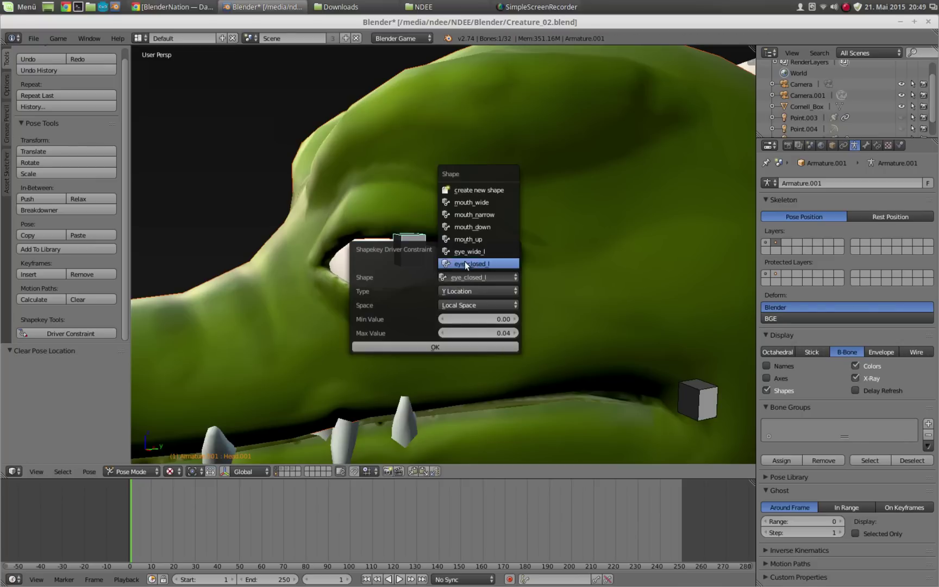
pyautogui.click(468, 252)
pyautogui.click(437, 347)
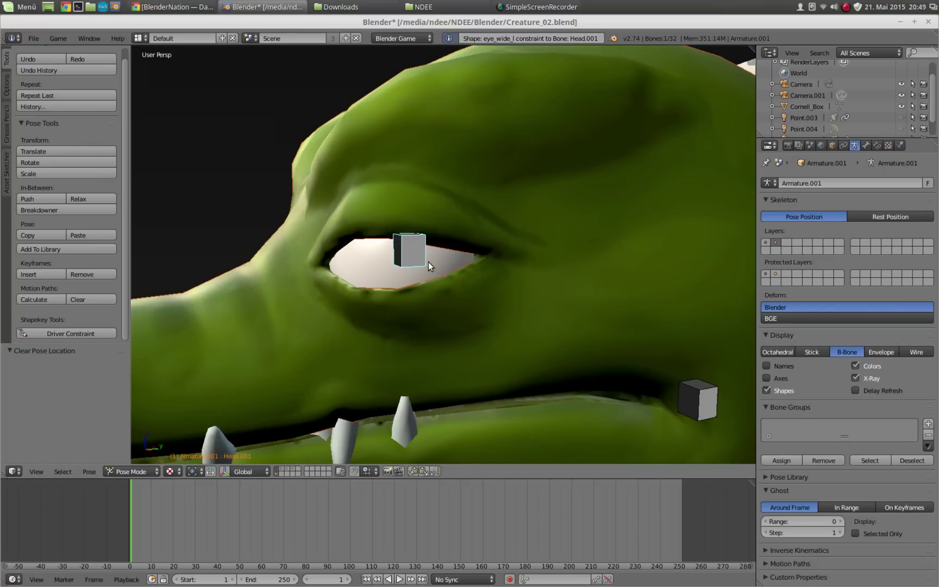
pyautogui.press('g')
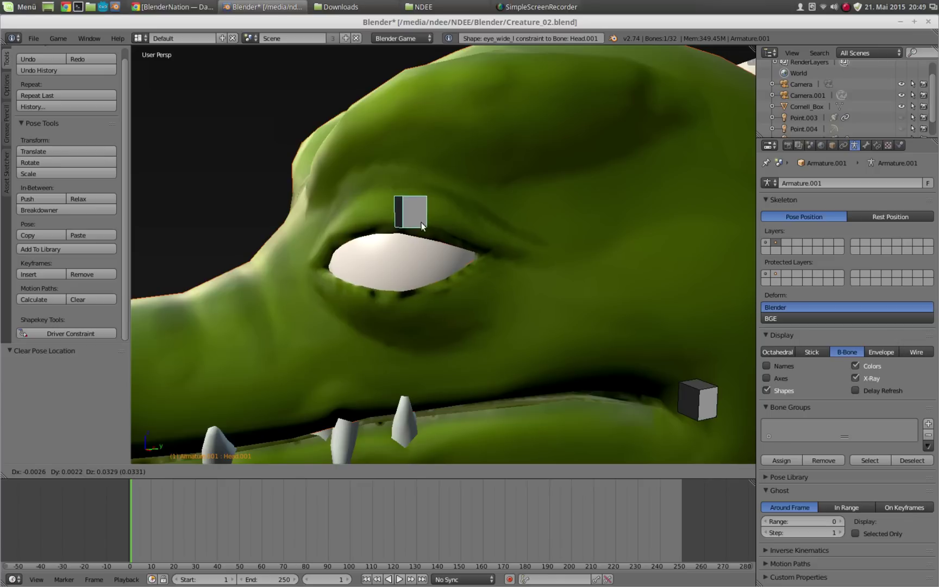
pyautogui.press('Escape')
# Step: Move the eye bone up about 0.035 on Z, drive eye_wide_l from its local Y Location, and clear its pose location
pyautogui.press('g')
pyautogui.click(421, 187)
pyautogui.press('w')
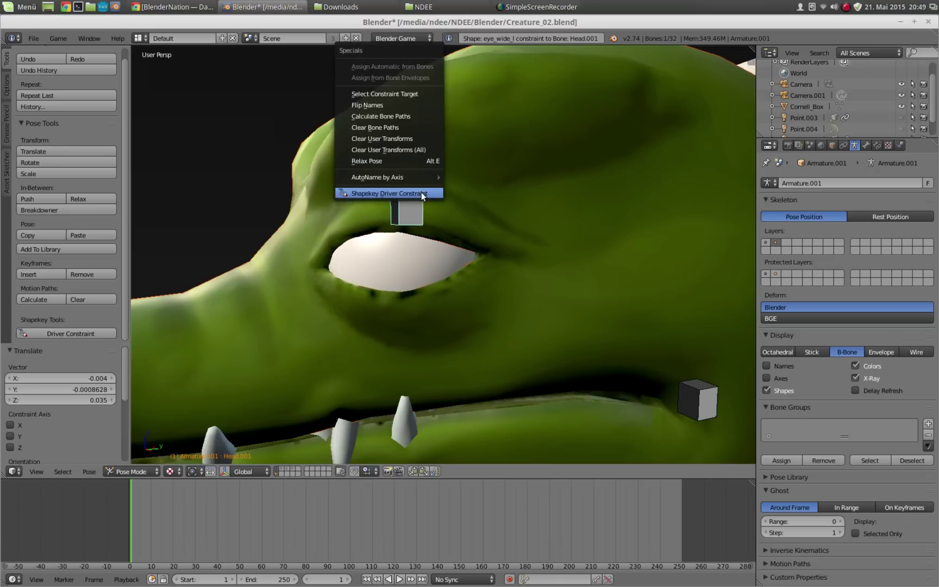
pyautogui.click(422, 191)
pyautogui.click(438, 291)
pyautogui.hotkey('alt', 'g')
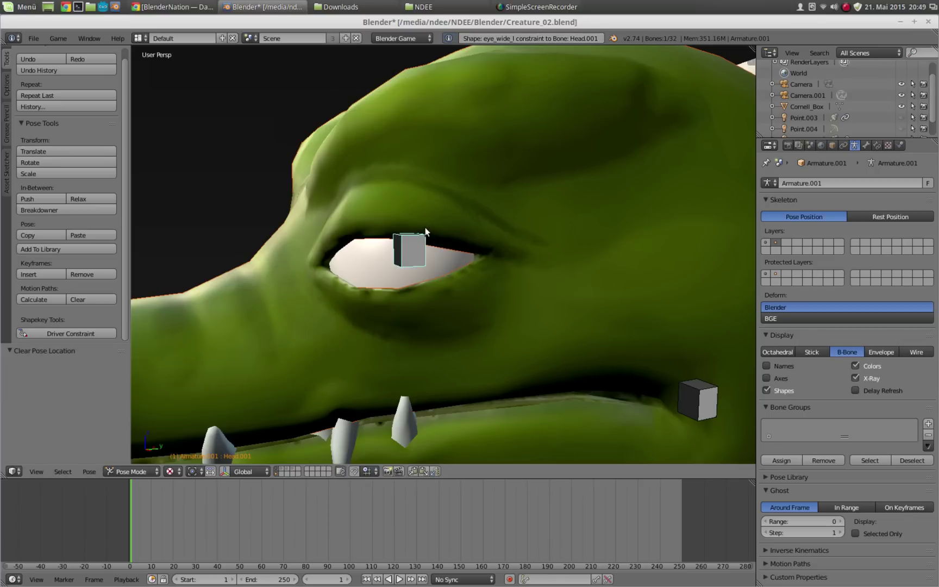
# Step: Move the eye bone down about 0.047 on Z and drive eye_closed_l from its local Y Location, with limits 0.00 to -0.05
pyautogui.press('g')
pyautogui.click(426, 285)
pyautogui.press('w')
pyautogui.click(426, 285)
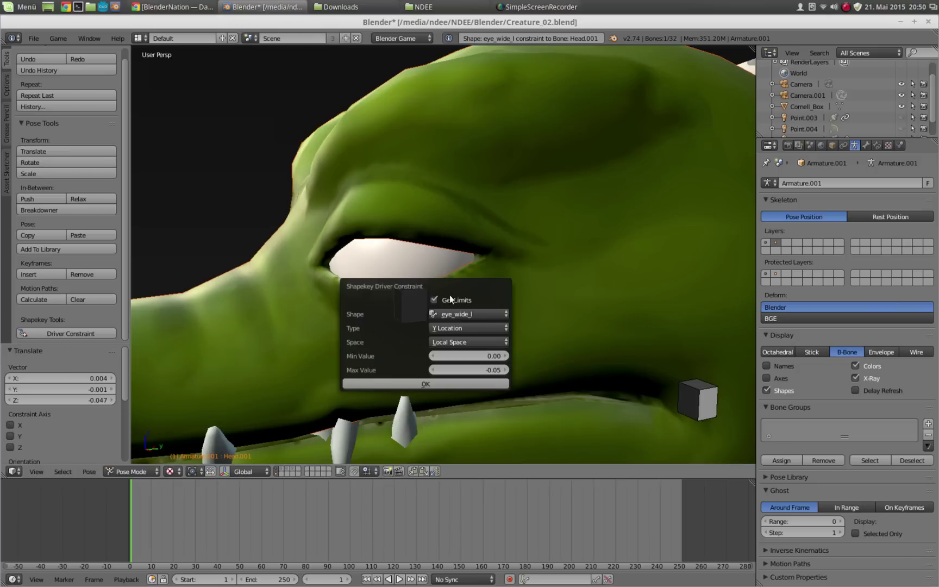
pyautogui.click(453, 313)
pyautogui.click(454, 301)
pyautogui.click(444, 383)
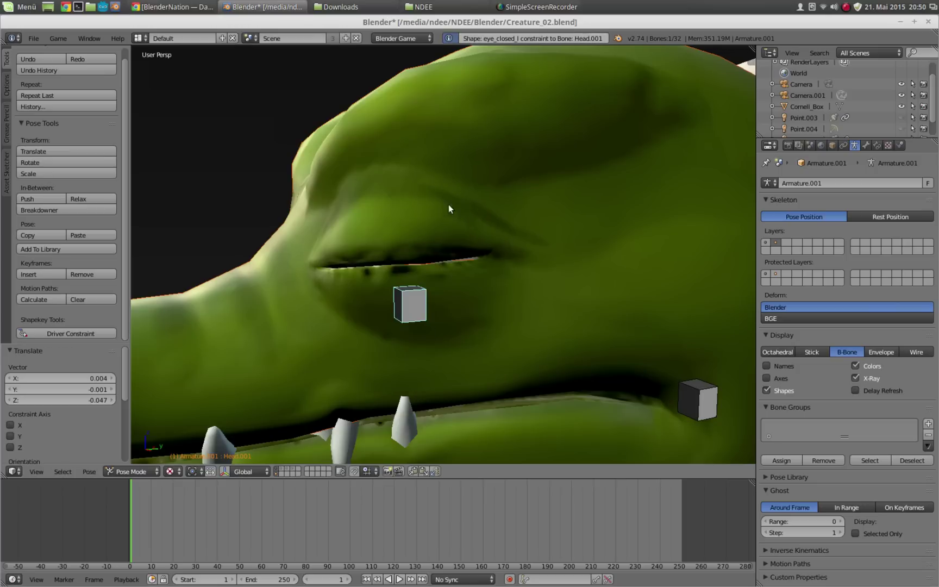
# Step: Test the eye shape keys by moving the eye control bone with the whole head in view
pyautogui.scroll(-4, 437, 284)
pyautogui.press('g')
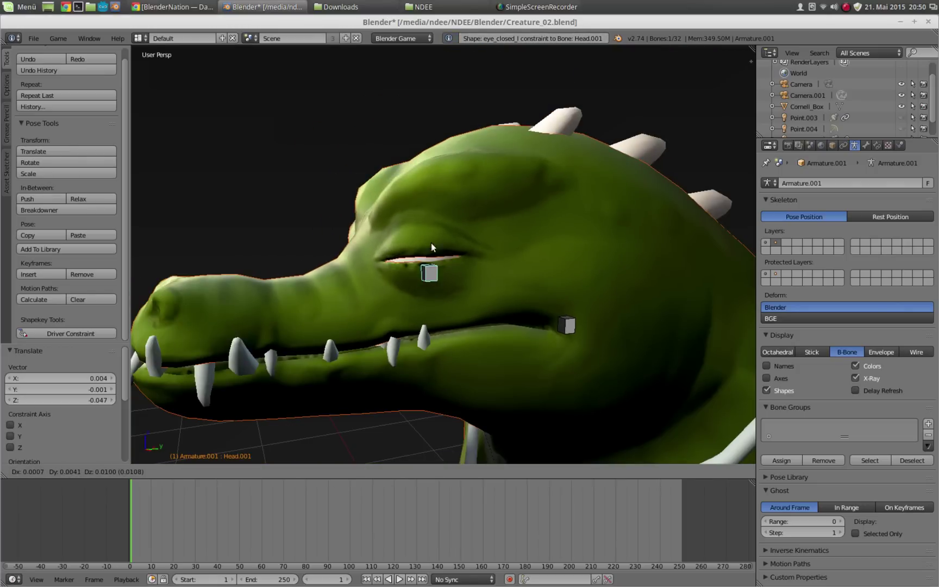
pyautogui.rightClick(435, 275)
# Step: Select the mouth control bone Head.002 and test its shape keys by moving it in different directions, examining the head from several angles
pyautogui.keyDown('shift'); pyautogui.moveTo(477, 280); pyautogui.dragTo(417, 234, button='middle'); pyautogui.keyUp('shift')
pyautogui.scroll(-1, 455, 275)
pyautogui.rightClick(477, 264)
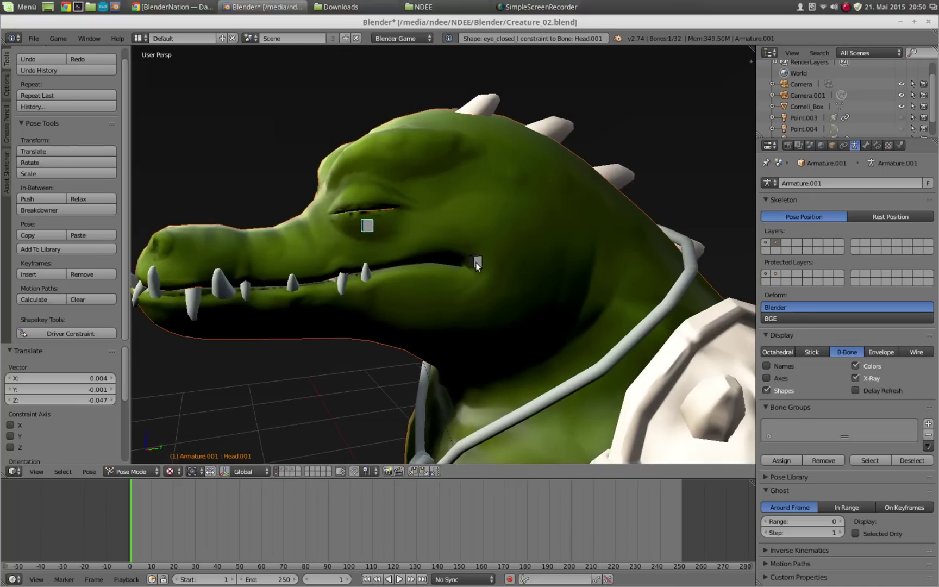
pyautogui.press('g')
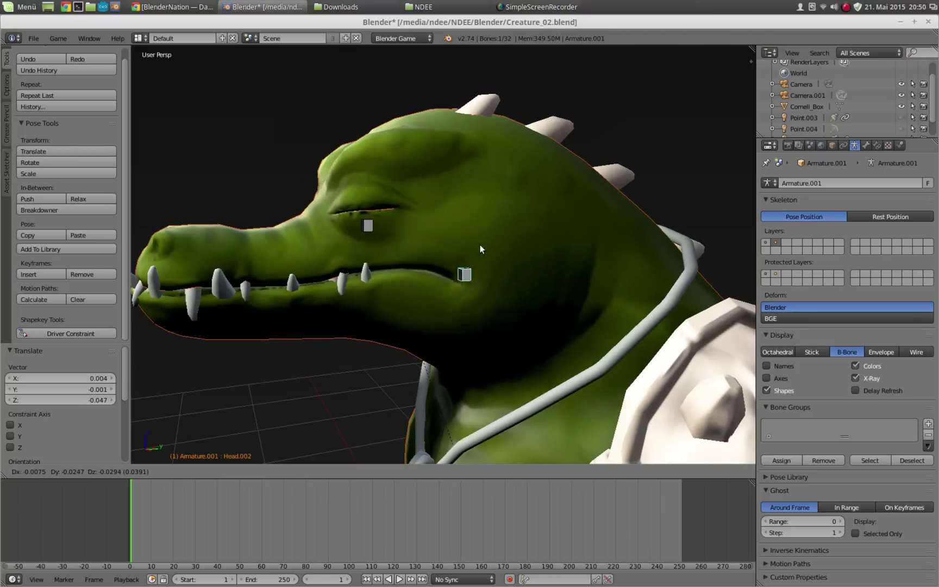
pyautogui.rightClick(497, 292)
pyautogui.moveTo(482, 261)
pyautogui.mouseDown(button='middle')
pyautogui.moveTo(462, 258)
pyautogui.moveTo(491, 261)
pyautogui.mouseUp(button='middle')
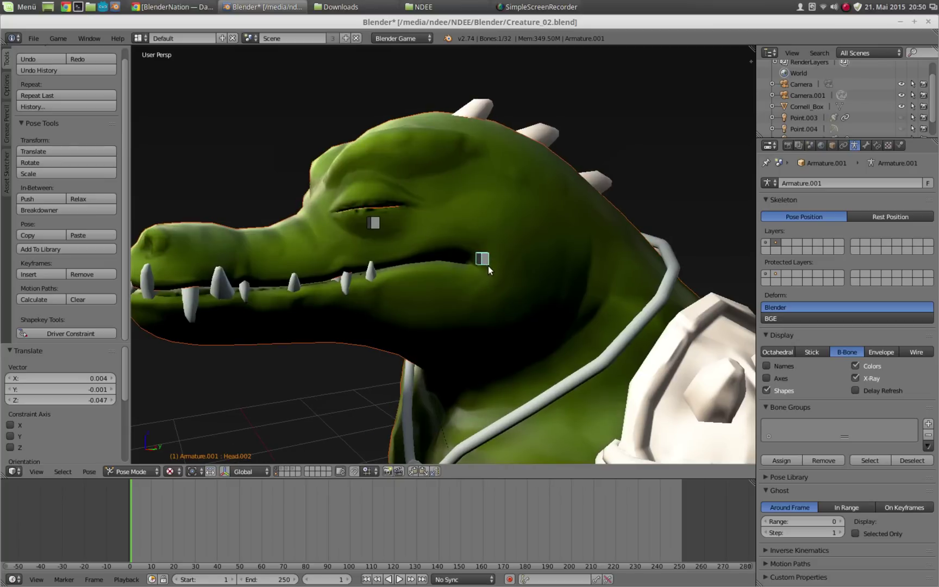
pyautogui.moveTo(487, 262); pyautogui.dragTo(509, 270, button='middle')
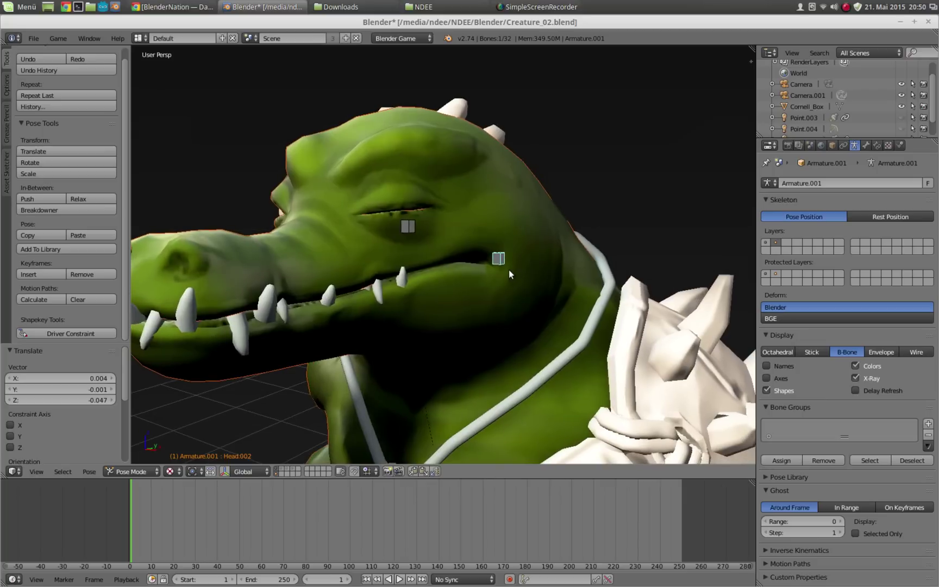
pyautogui.scroll(-6, 487, 269)
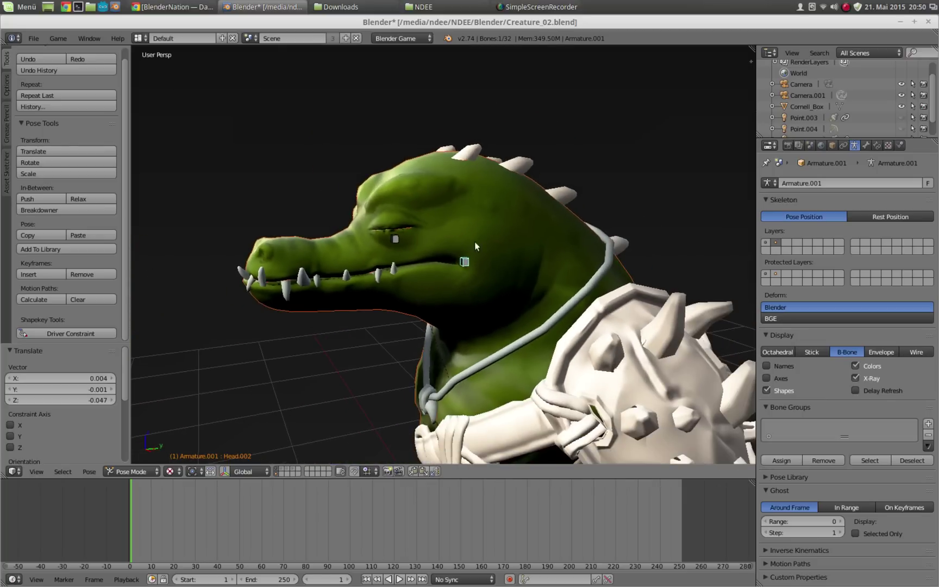
pyautogui.scroll(7, 479, 261)
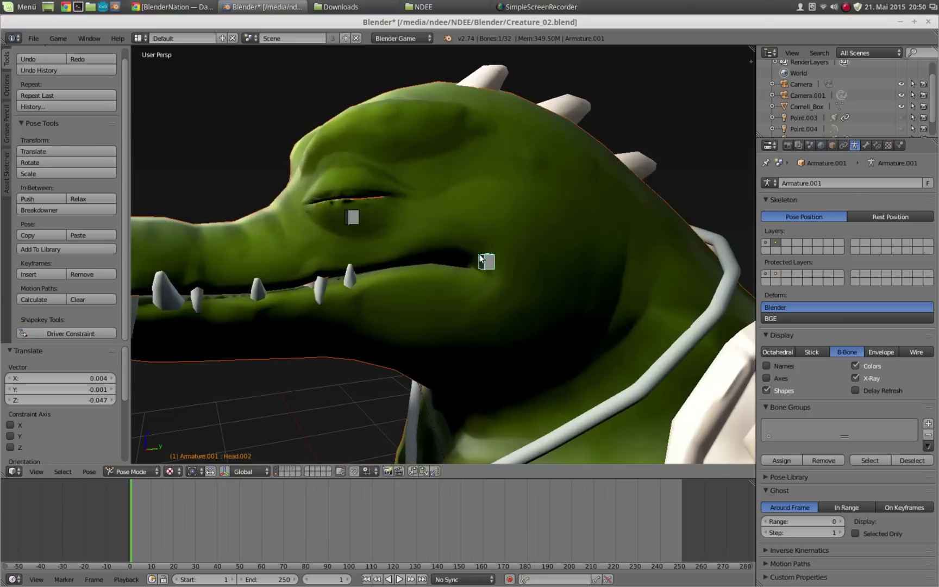
pyautogui.press('g')
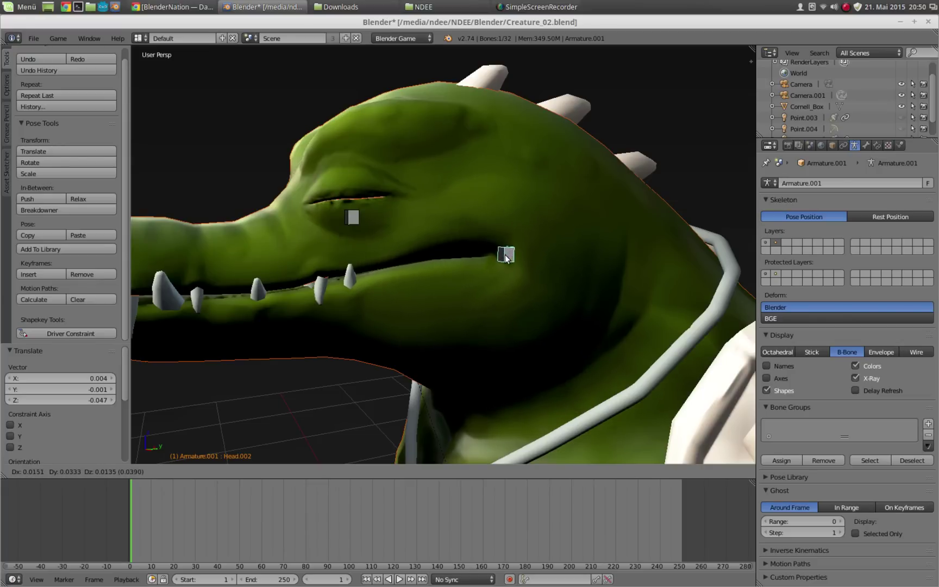
pyautogui.rightClick(473, 290)
pyautogui.moveTo(473, 293); pyautogui.dragTo(495, 234, button='middle')
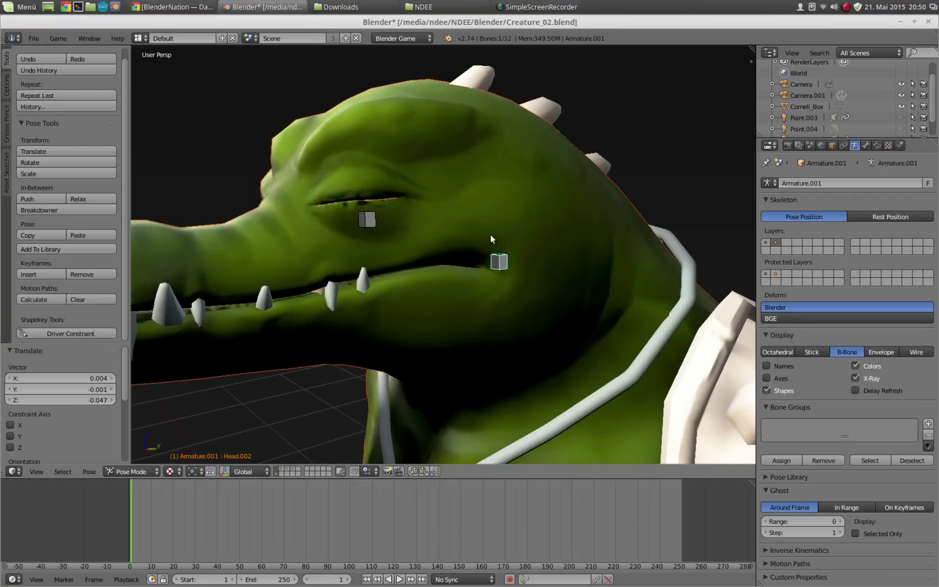